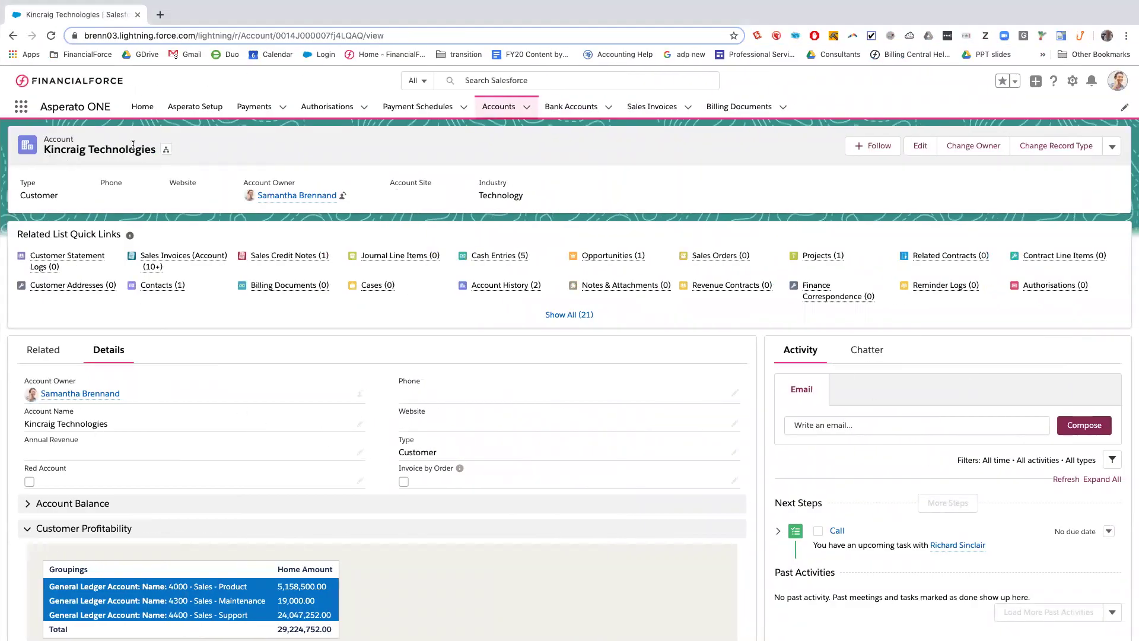
# Start a new authorisation with Card and Direct Debit as the chosen payment routes
pyautogui.moveTo(1053, 290)
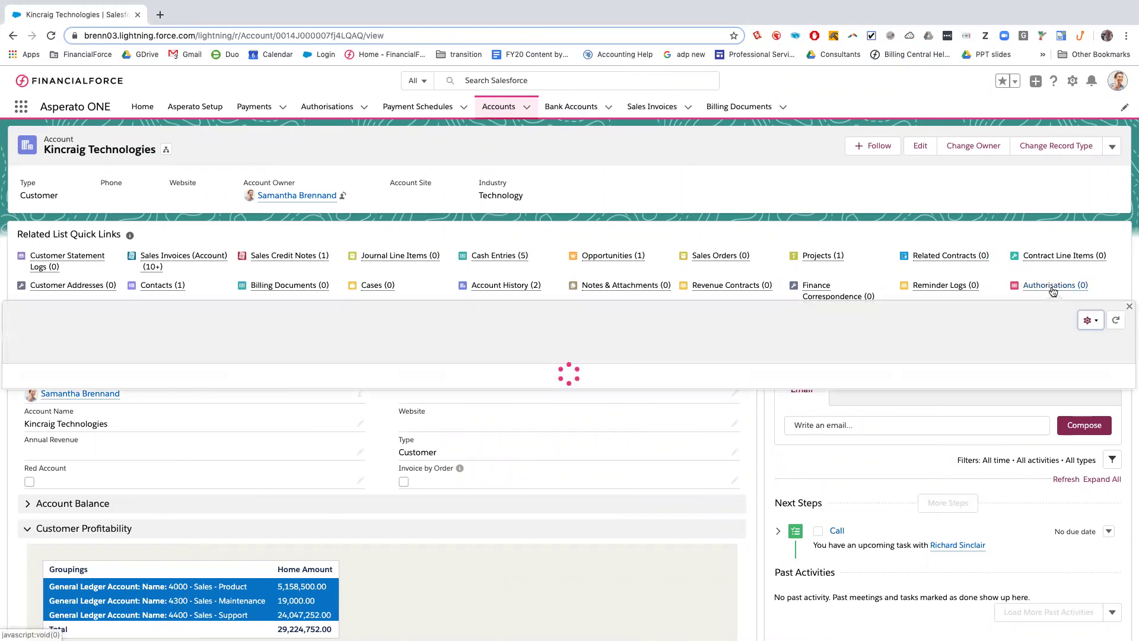
pyautogui.click(1032, 322)
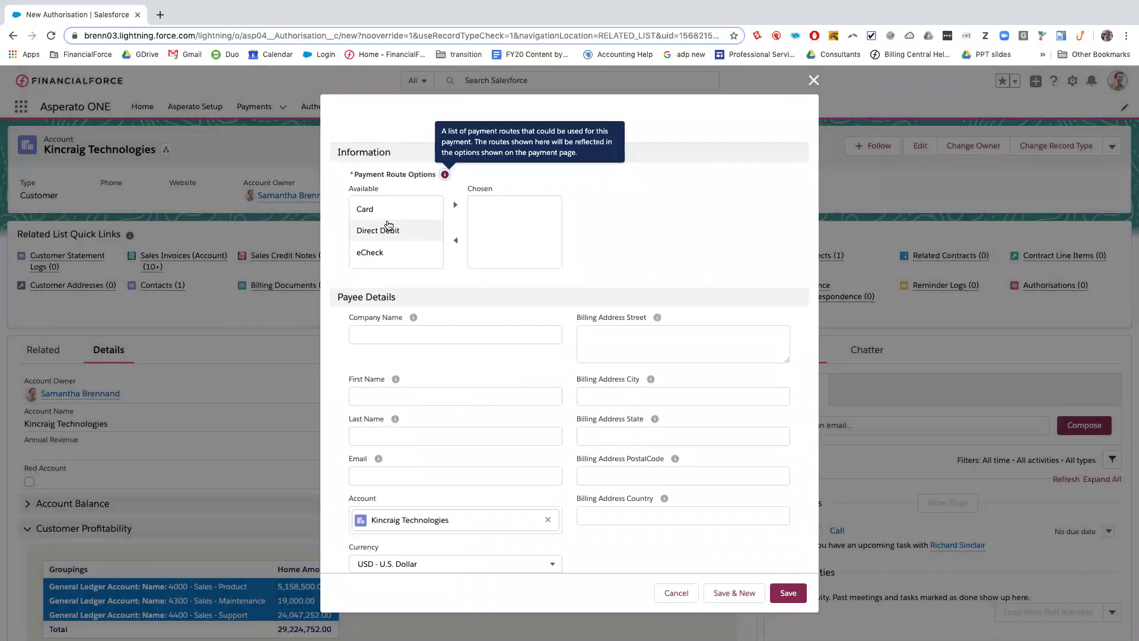
pyautogui.click(392, 218)
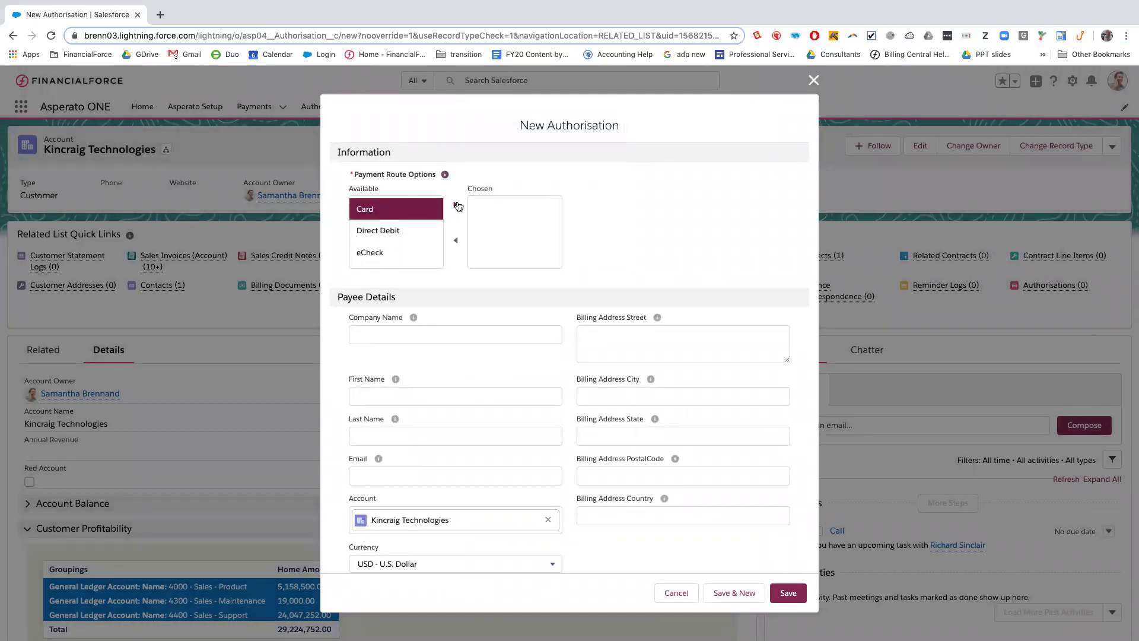
pyautogui.click(454, 205)
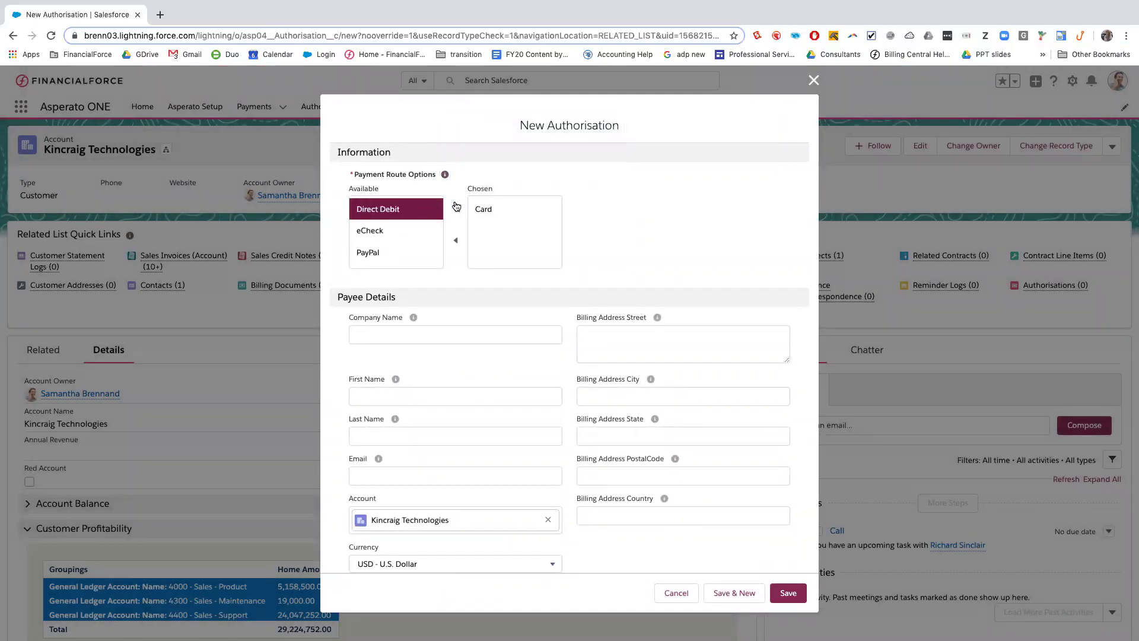
pyautogui.click(456, 206)
pyautogui.click(456, 205)
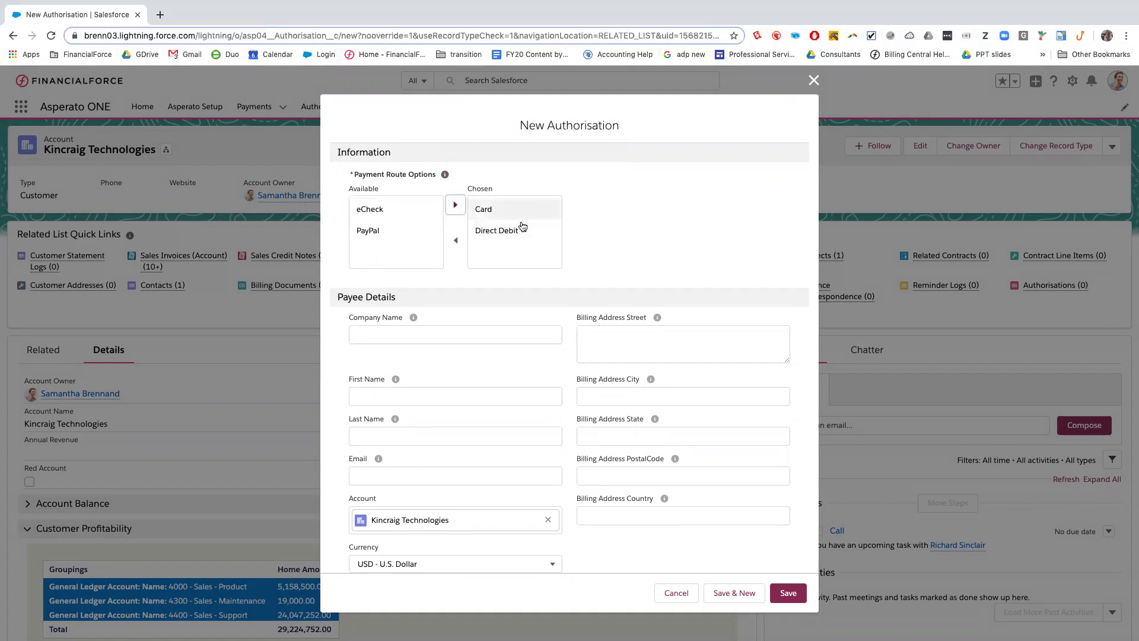
# Enter company name Kincraig Technologies and the payee's first name, last name and e-mail
pyautogui.click(438, 335)
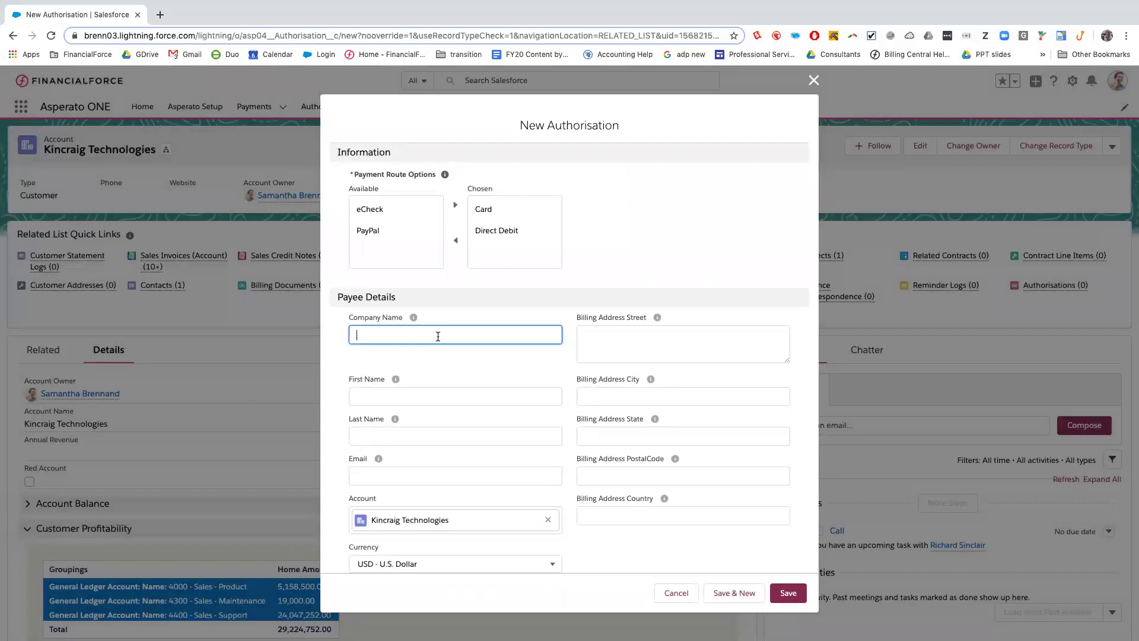
pyautogui.write('Kincraig technologies')
pyautogui.click(402, 396)
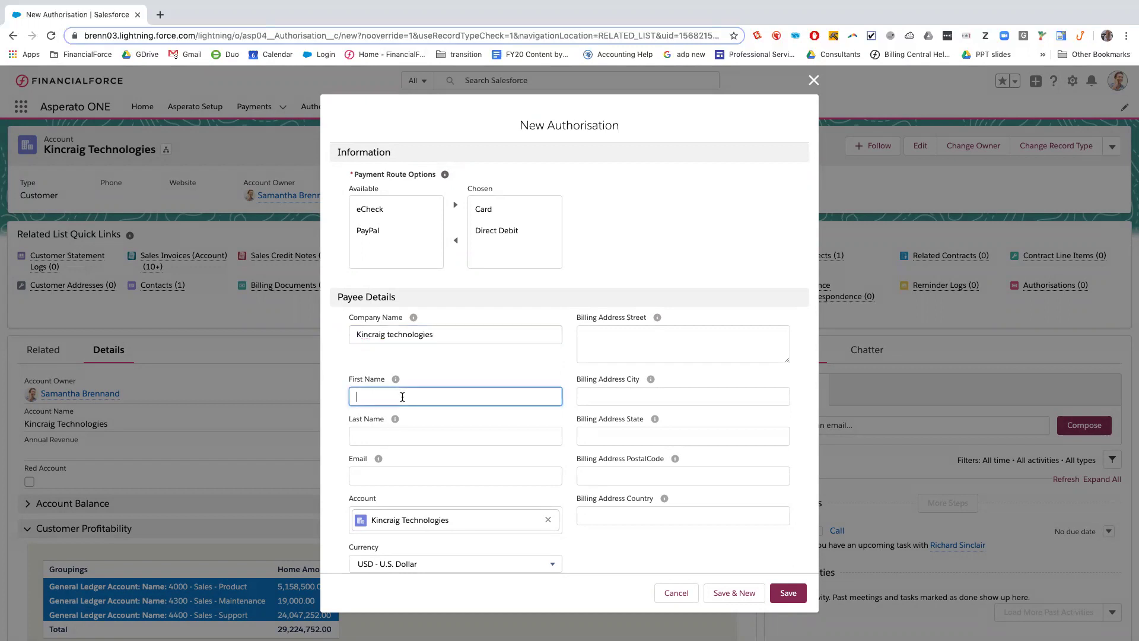
pyautogui.click(398, 440)
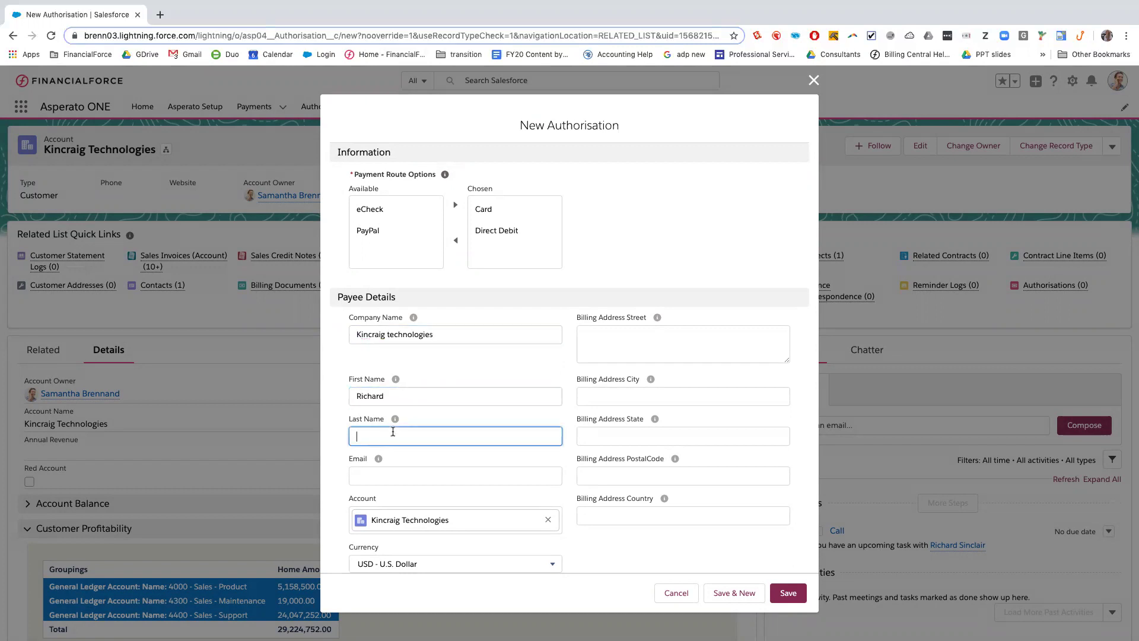
pyautogui.click(385, 475)
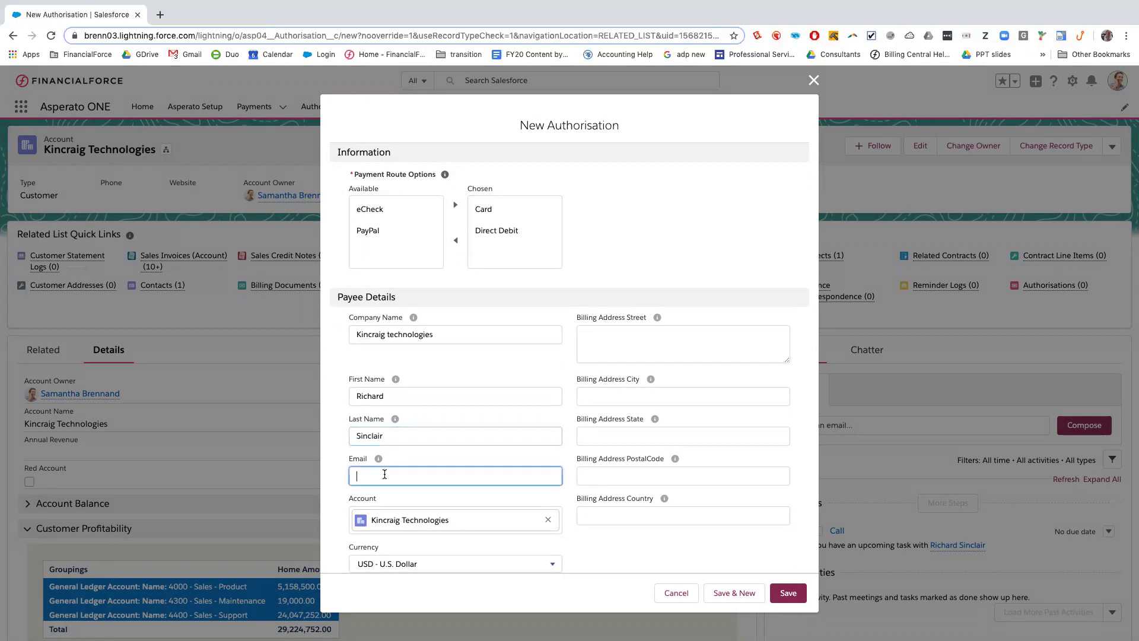
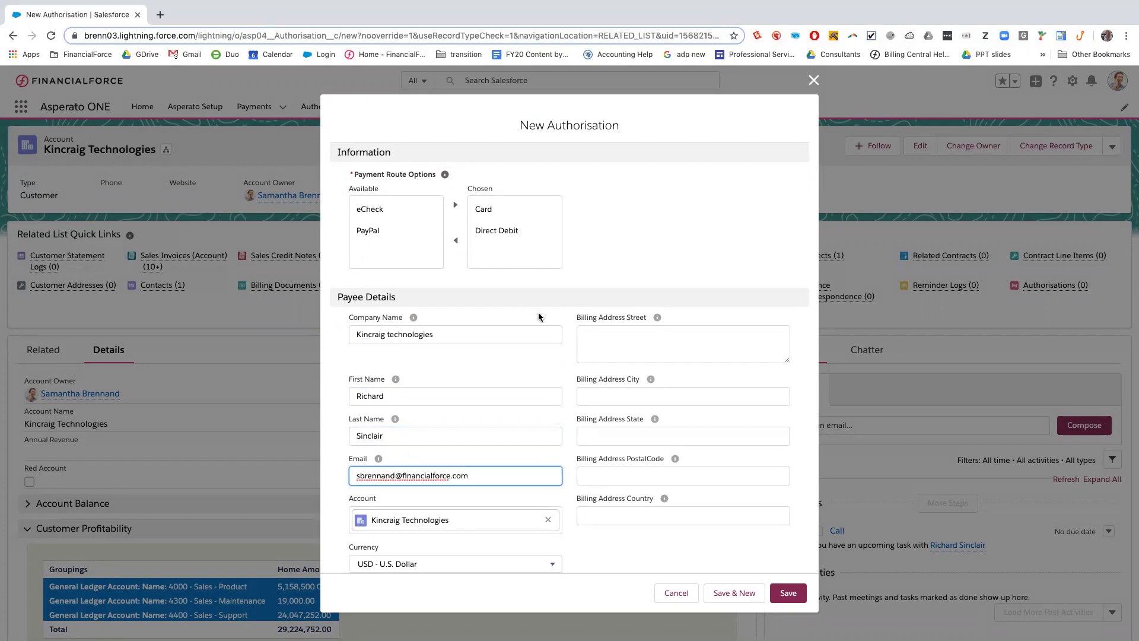
# Fill in the billing street, city, state, postcode and country, then save the authorisation
pyautogui.click(609, 332)
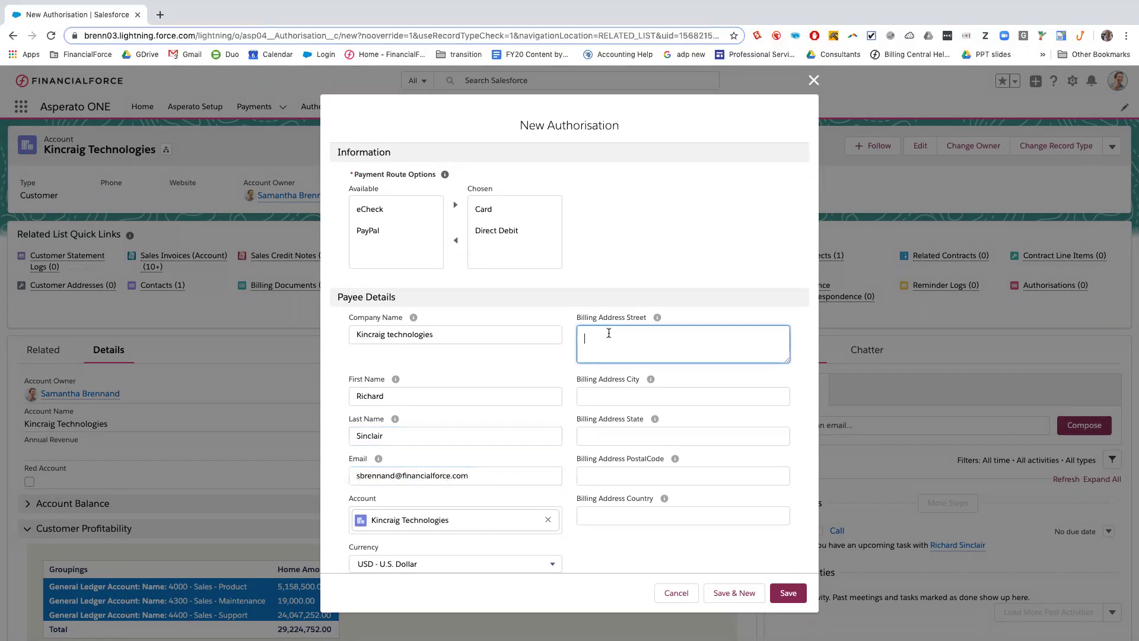
pyautogui.click(611, 394)
pyautogui.write('Maybole')
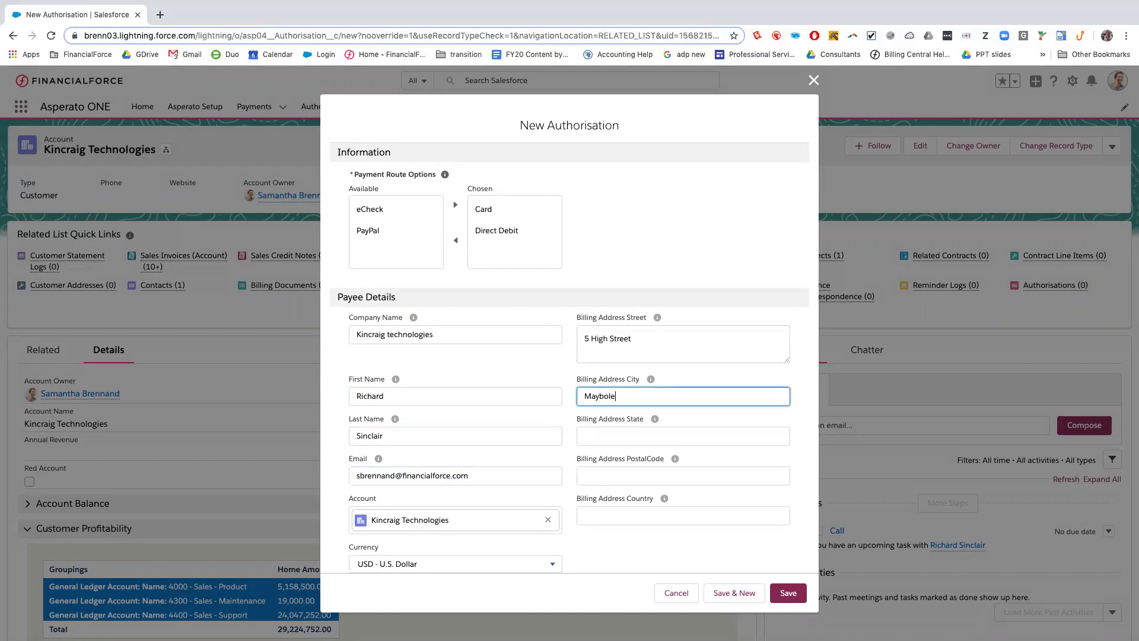
pyautogui.click(606, 432)
pyautogui.write('Ayrhsire')
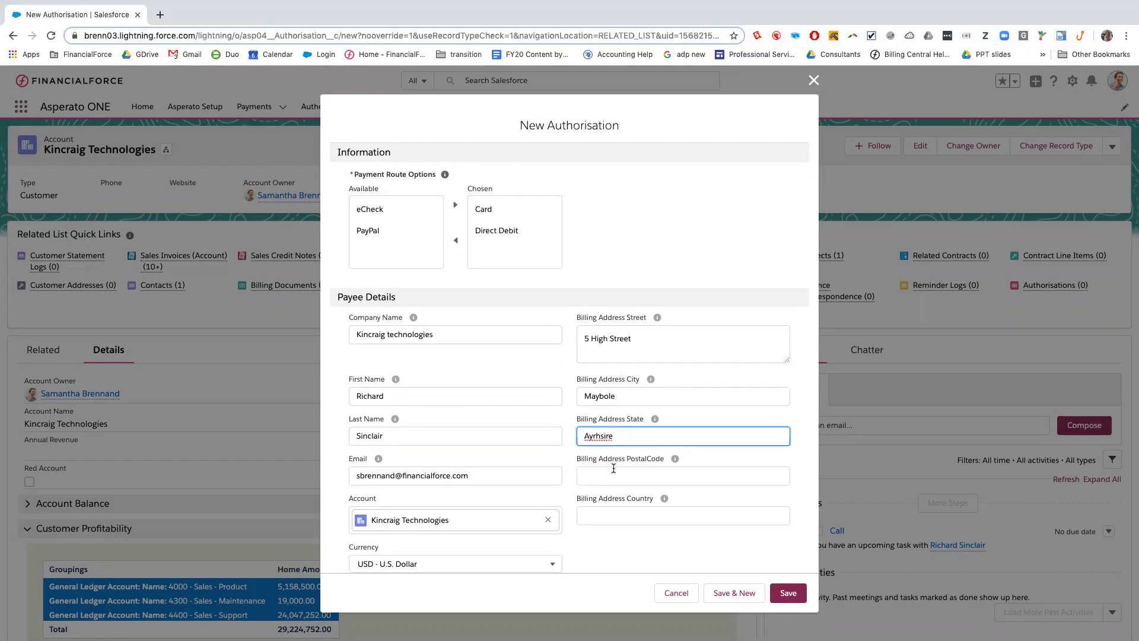
pyautogui.press('BackSpace')
pyautogui.press('BackSpace')
pyautogui.press('BackSpace')
pyautogui.press('BackSpace')
pyautogui.press('BackSpace')
pyautogui.write('shire')
pyautogui.click(617, 478)
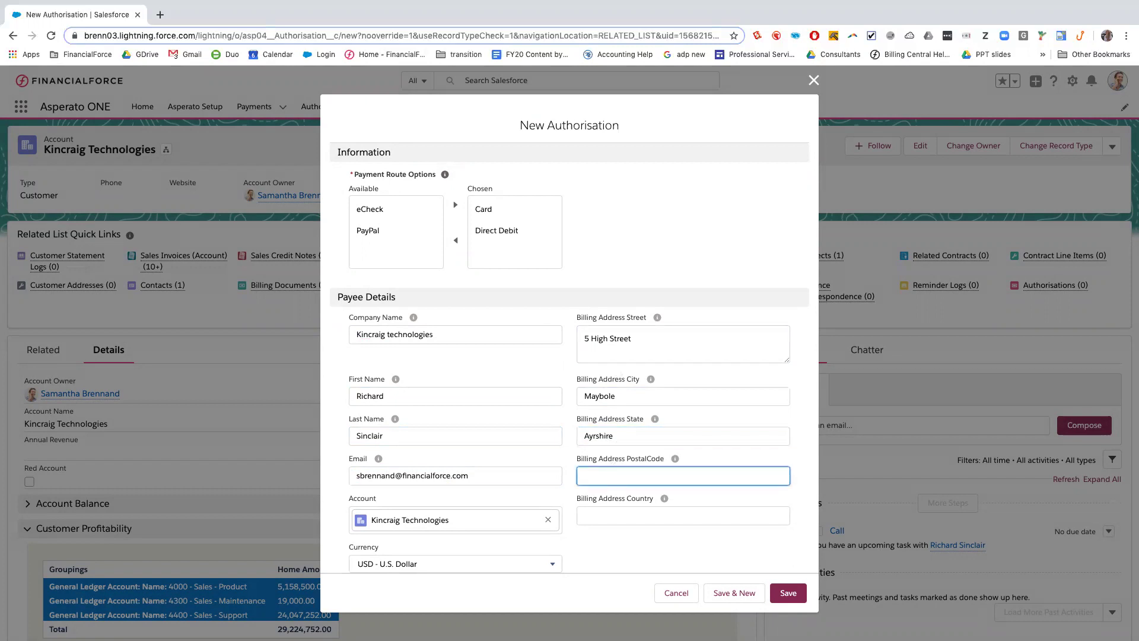
pyautogui.write('KA19 7AB')
pyautogui.click(619, 510)
pyautogui.write('UK')
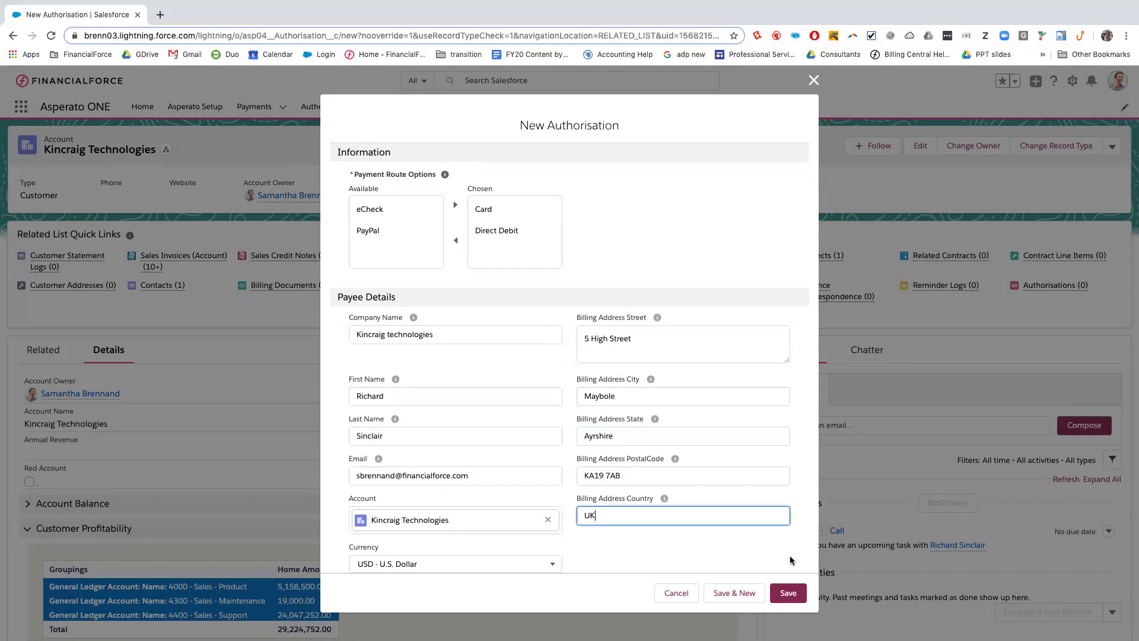
pyautogui.click(788, 592)
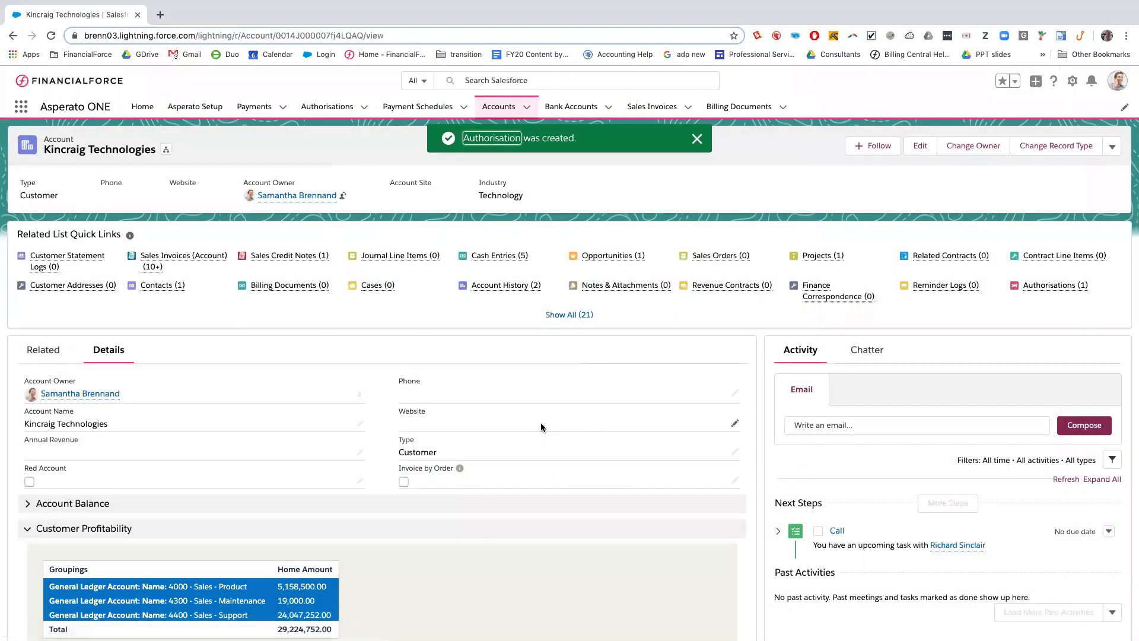
# Open AUTH-000000011 and run Process Authorisation to reach the Asperato form
pyautogui.moveTo(1055, 285)
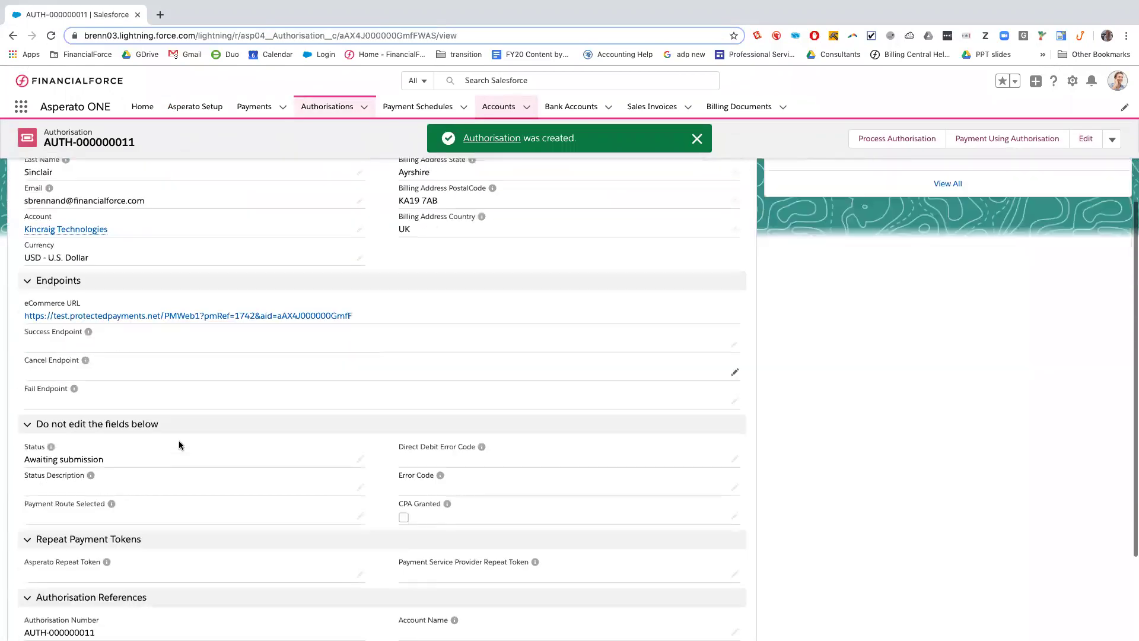
pyautogui.scroll(5, 203, 409)
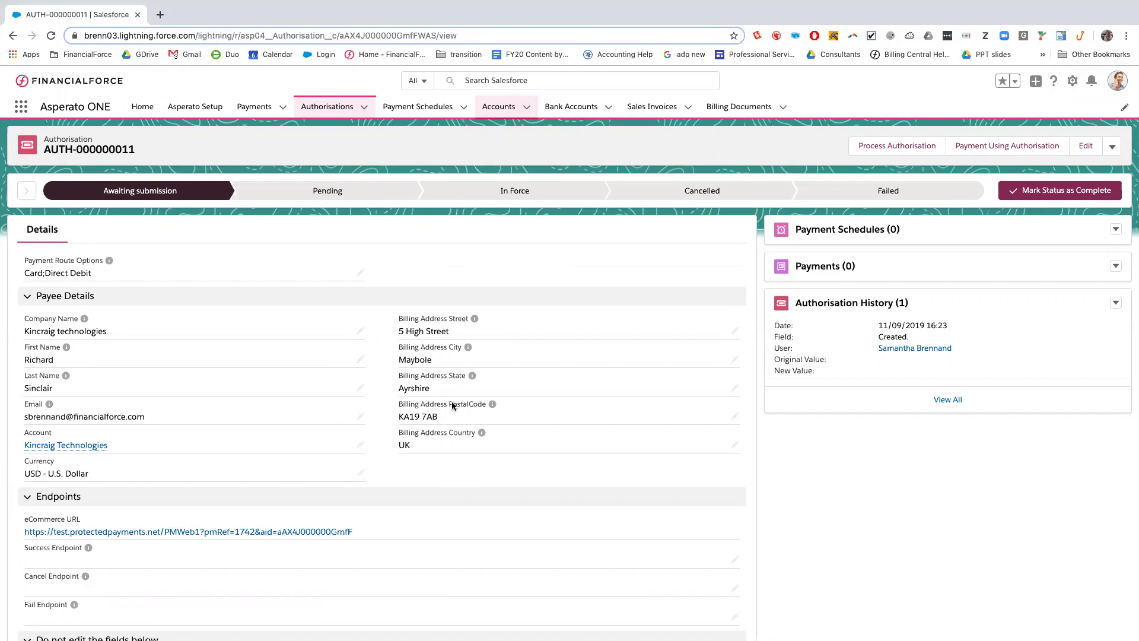
pyautogui.click(877, 147)
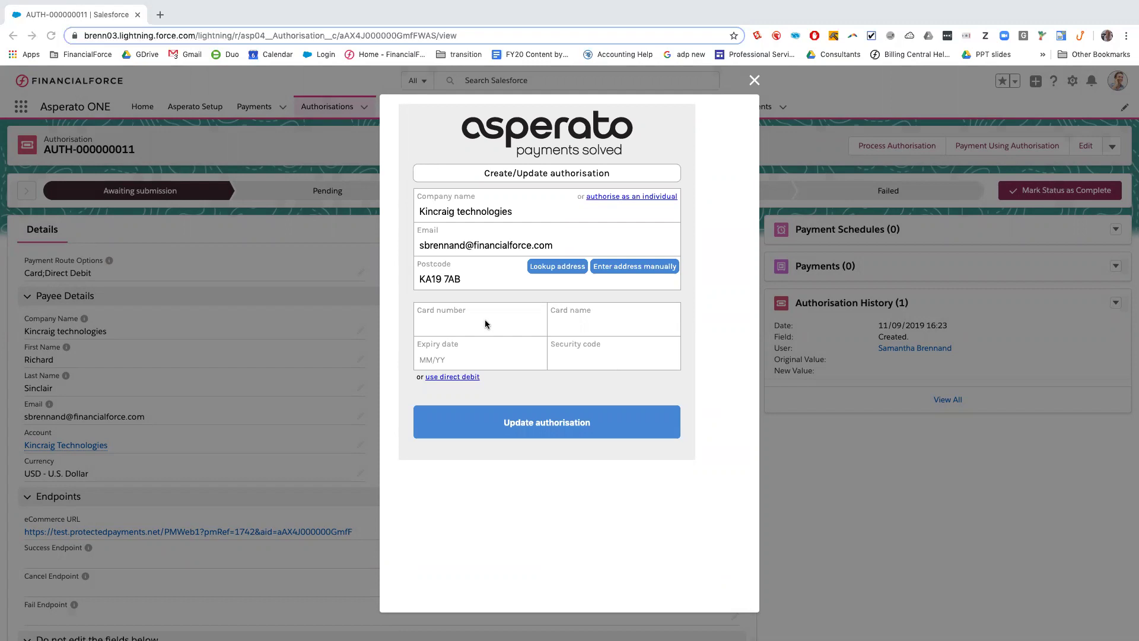
# Authorise by card with the card number, cardholder name, expiry and security code, then finish
pyautogui.click(454, 377)
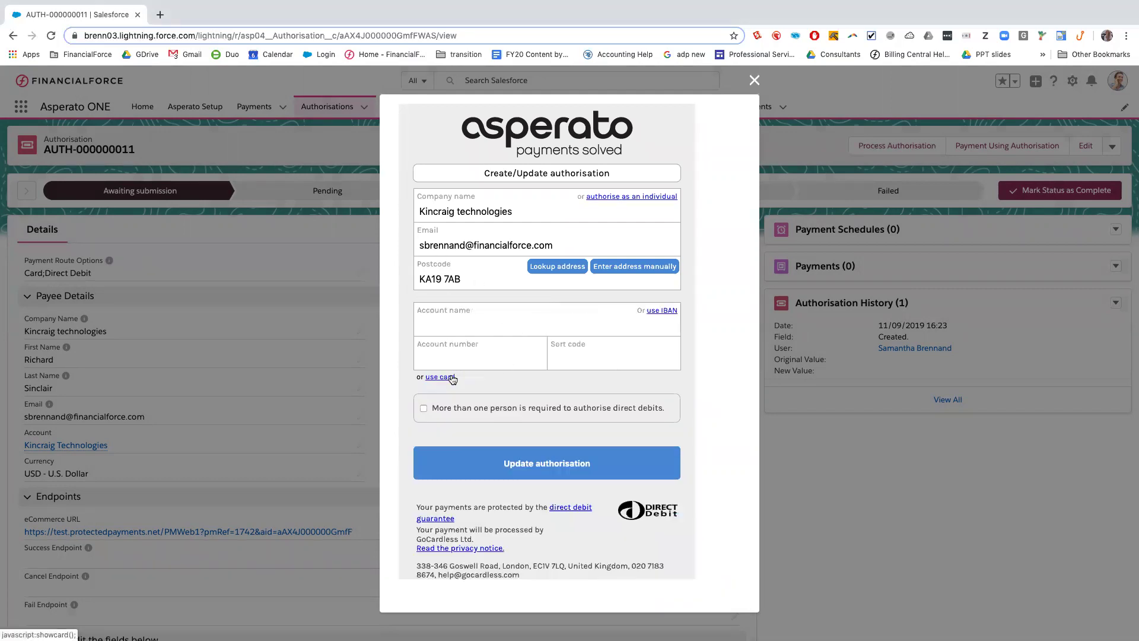
pyautogui.click(446, 379)
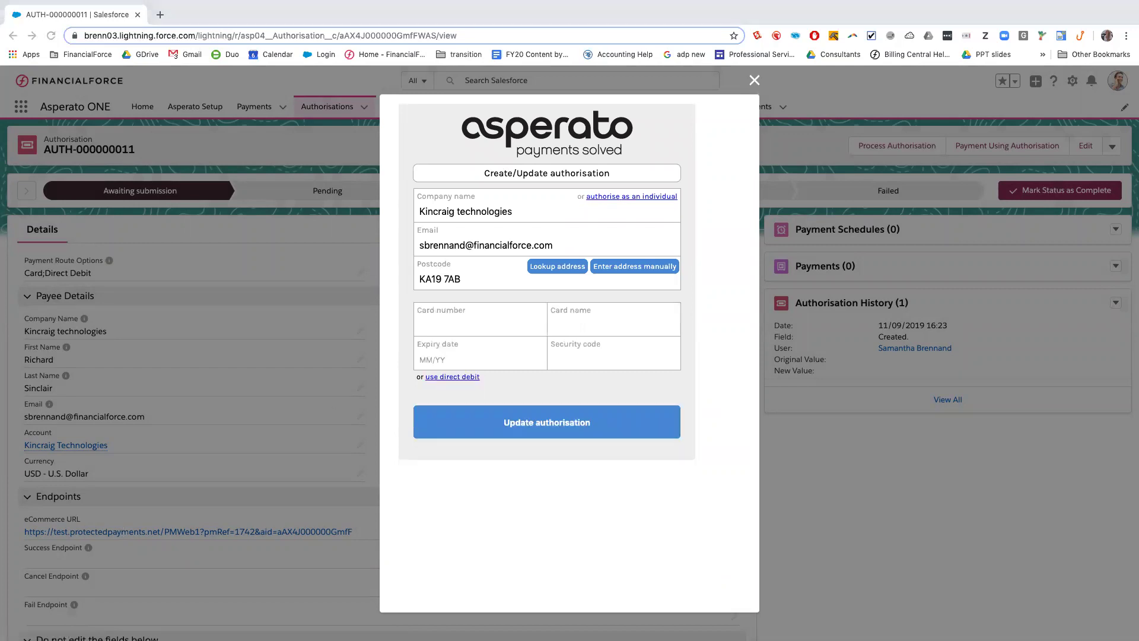
pyautogui.click(475, 325)
pyautogui.write('4111111111111111')
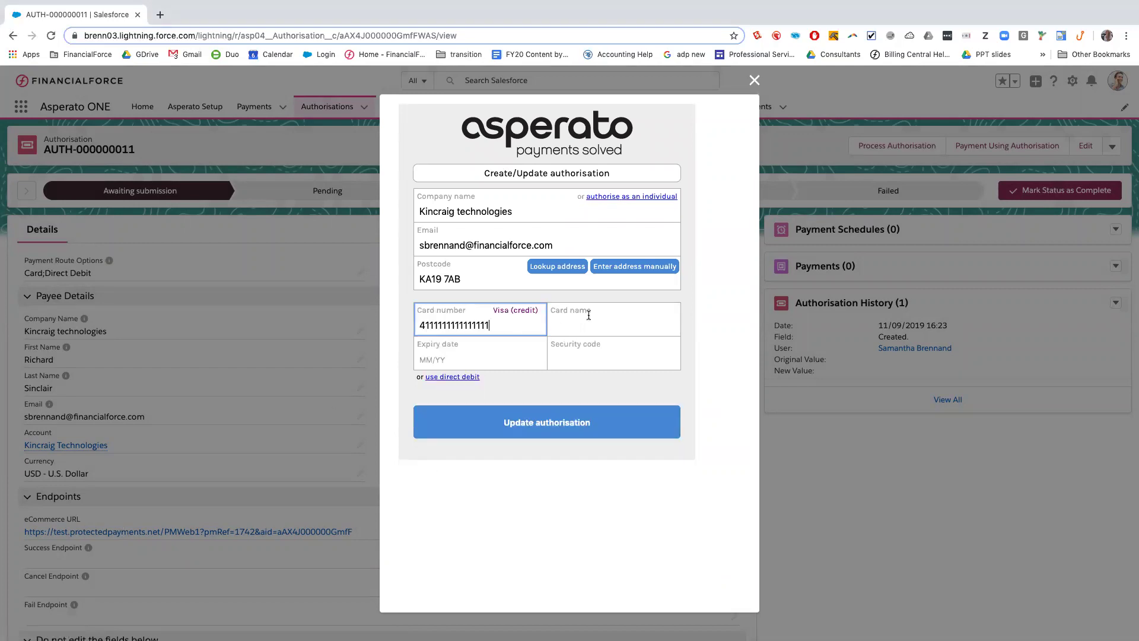
pyautogui.click(590, 319)
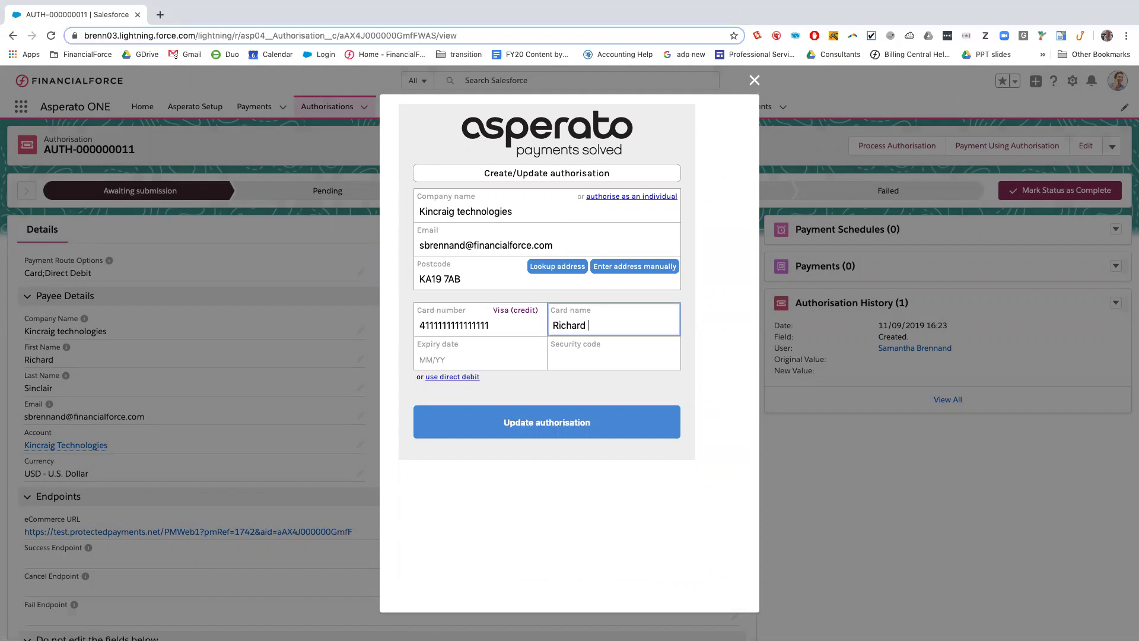
pyautogui.click(520, 360)
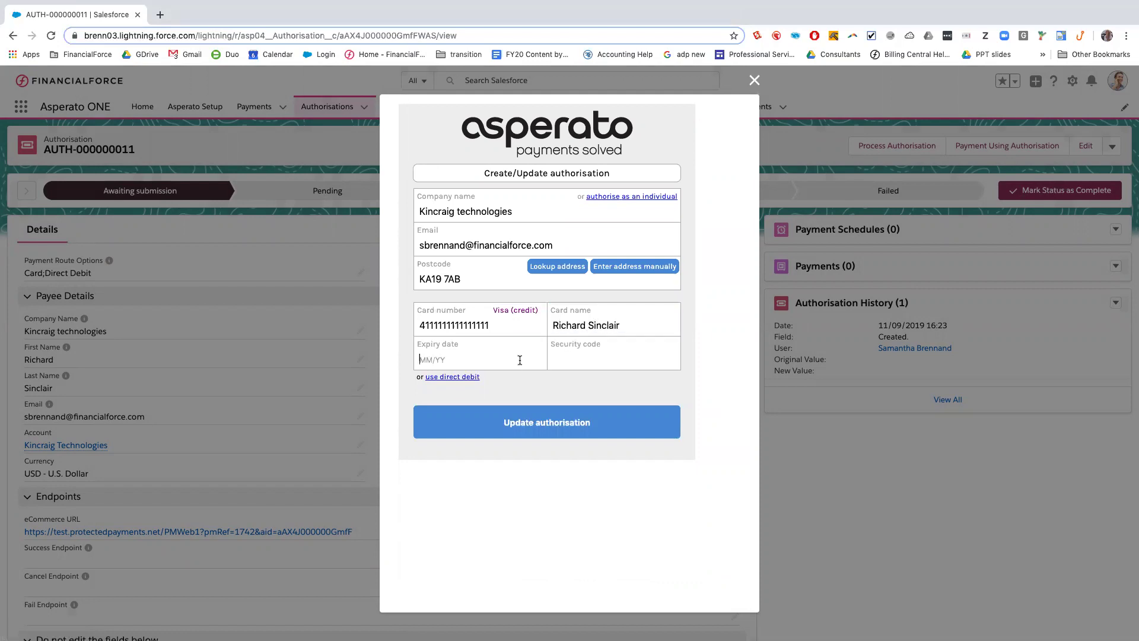
pyautogui.write('12/19')
pyautogui.write('123')
pyautogui.click(523, 430)
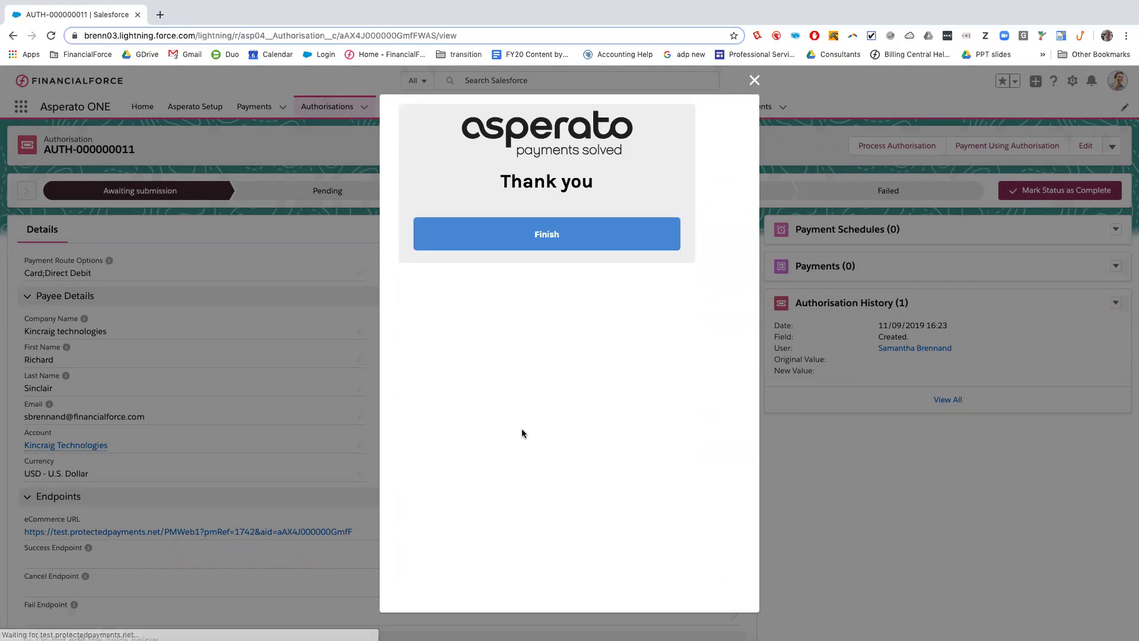
pyautogui.click(542, 234)
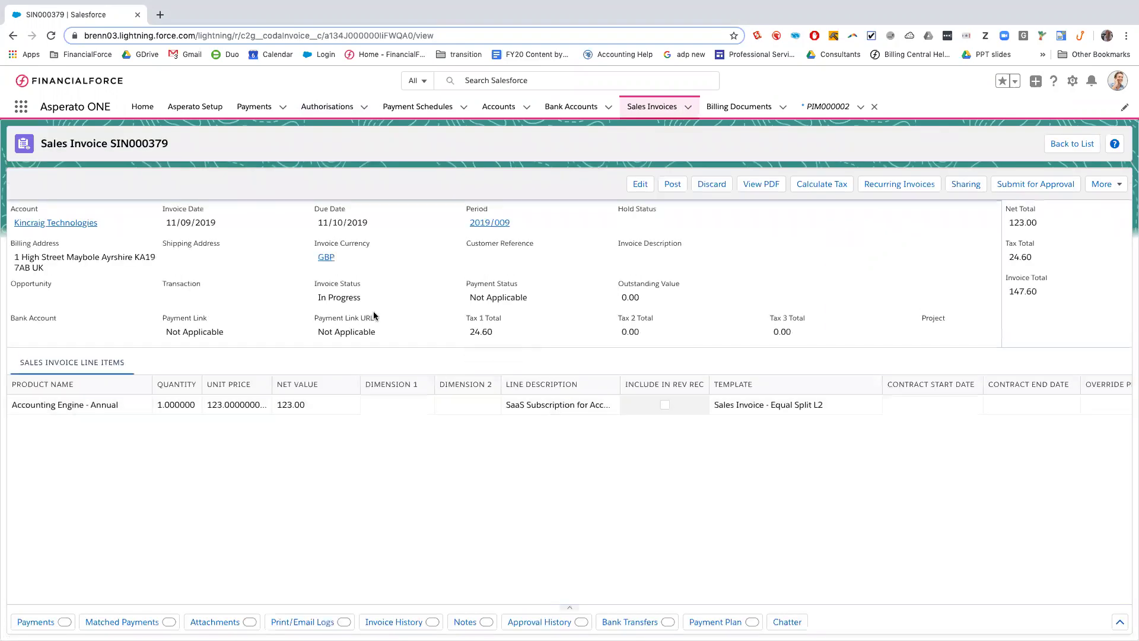
# Post invoice SIN000379 and list its card payment PAY-000000011 for USD 147.60
pyautogui.click(674, 184)
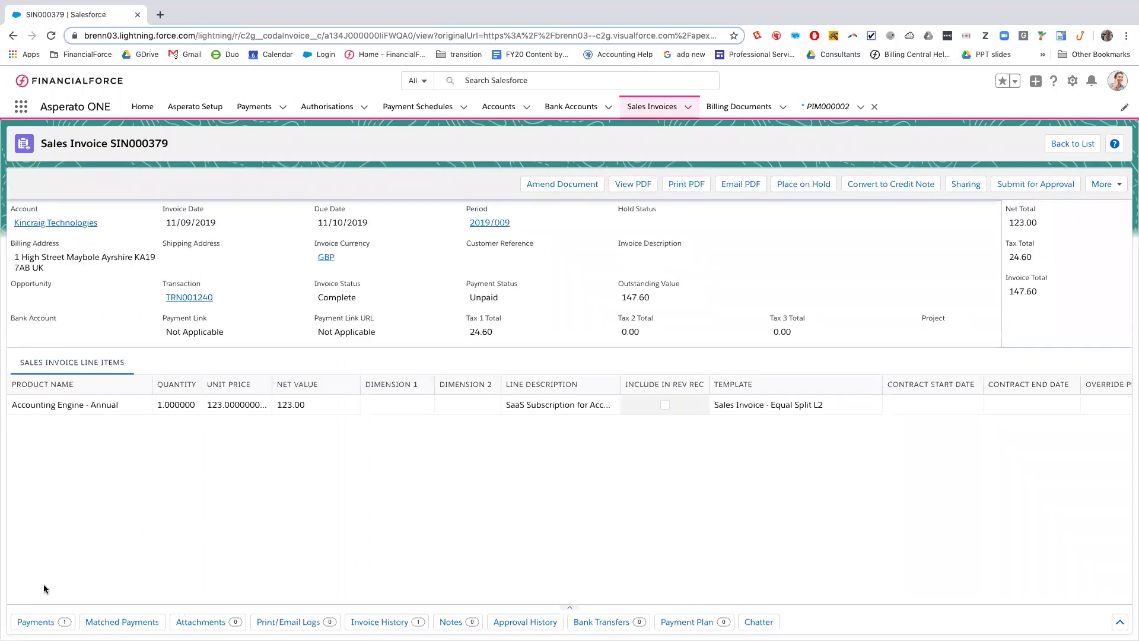
pyautogui.click(35, 622)
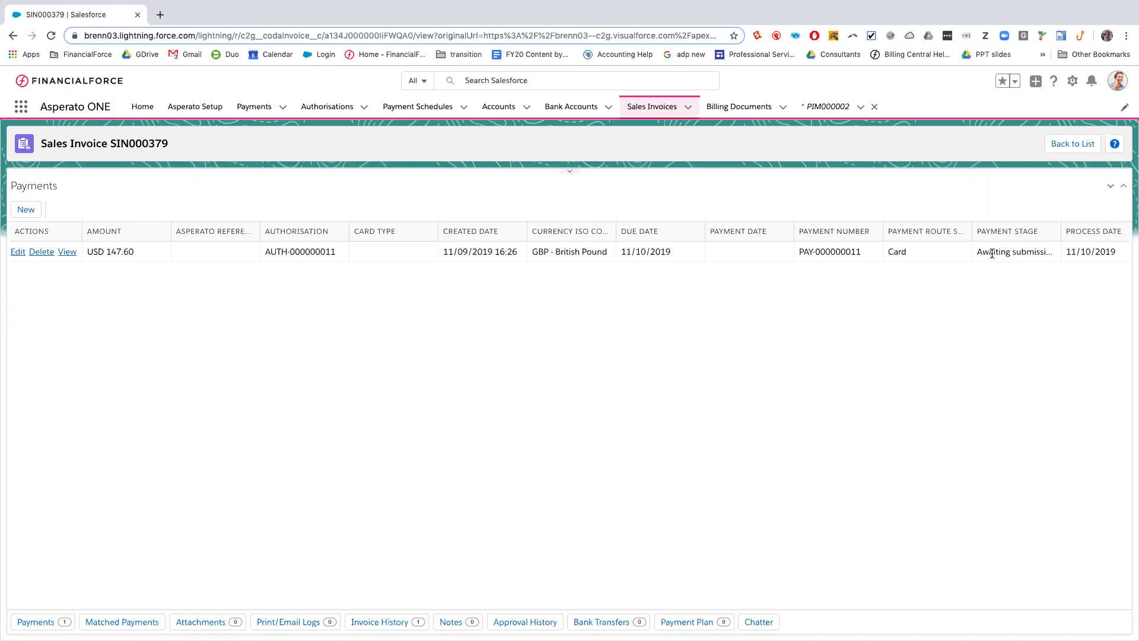
# Set PAY-000000011's payment stage to 'Collected from customer', save, and collapse the Payments panel
pyautogui.click(17, 252)
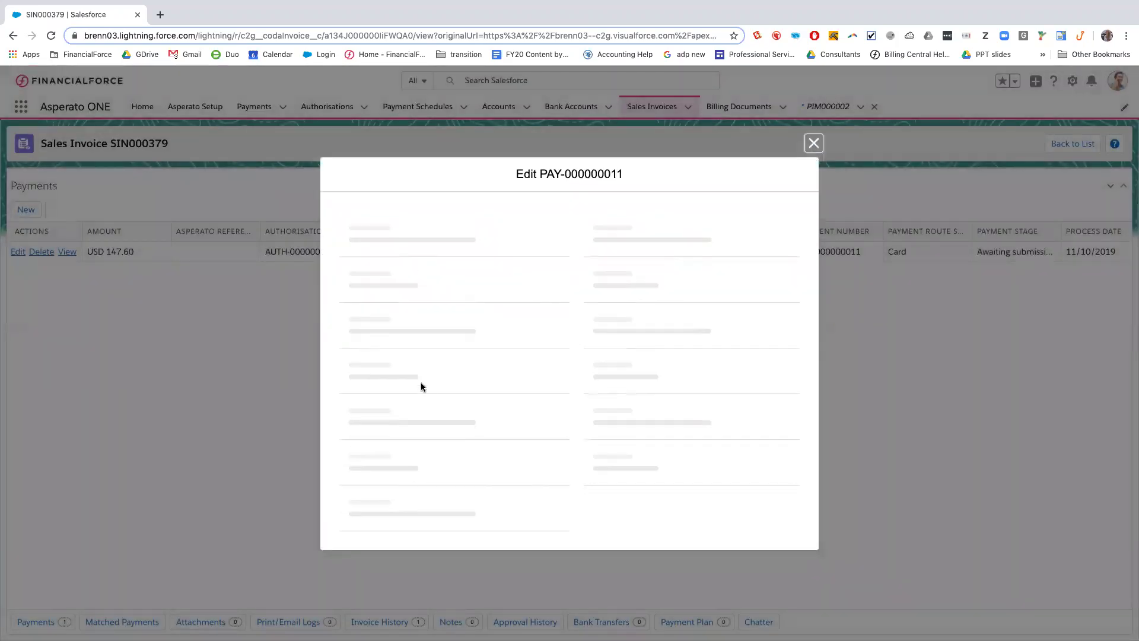
pyautogui.scroll(-10, 422, 386)
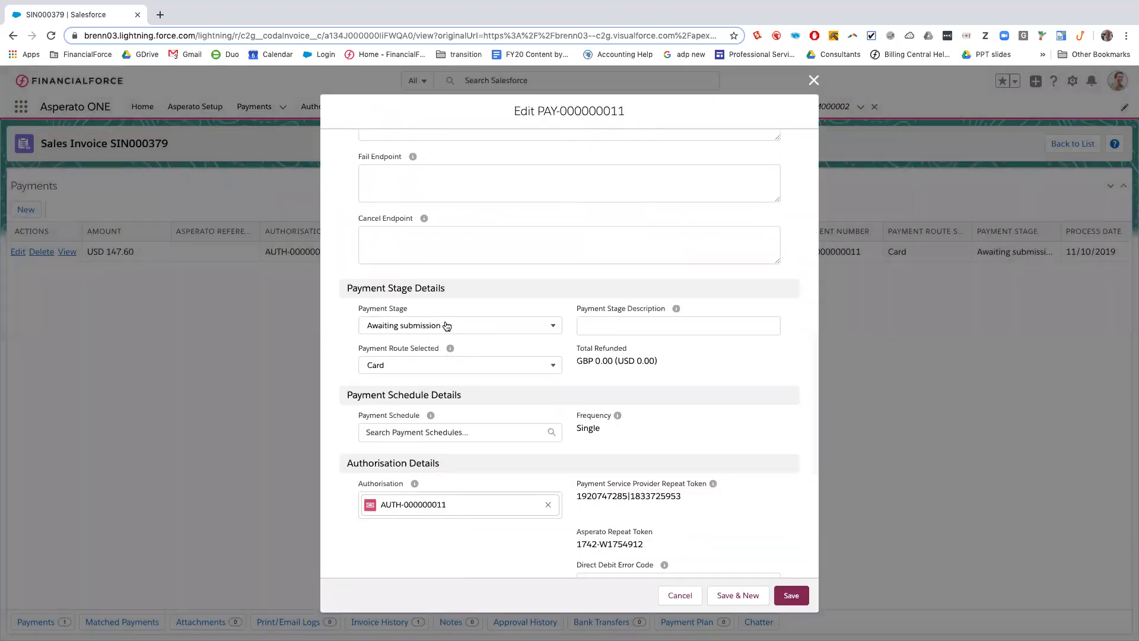
pyautogui.click(446, 326)
pyautogui.click(436, 408)
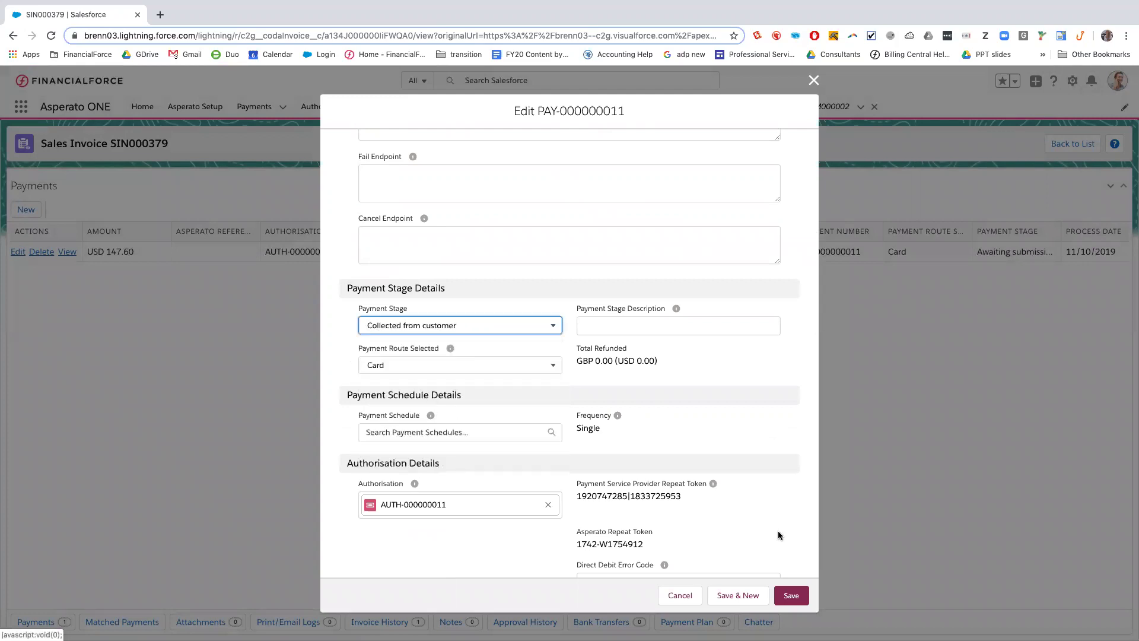
pyautogui.click(790, 596)
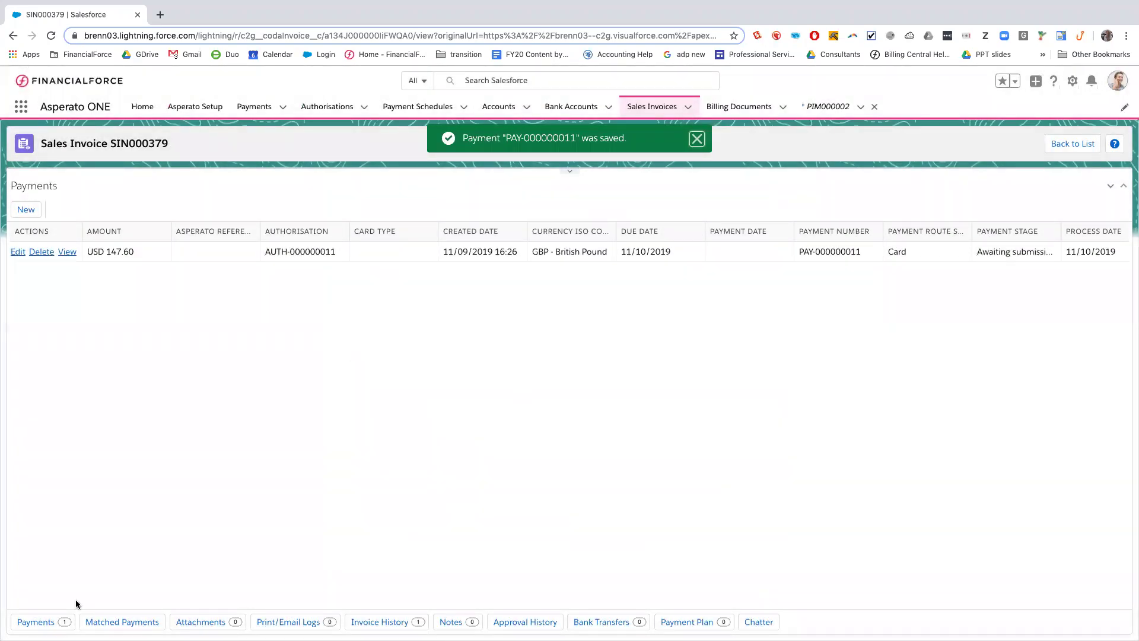
pyautogui.click(33, 621)
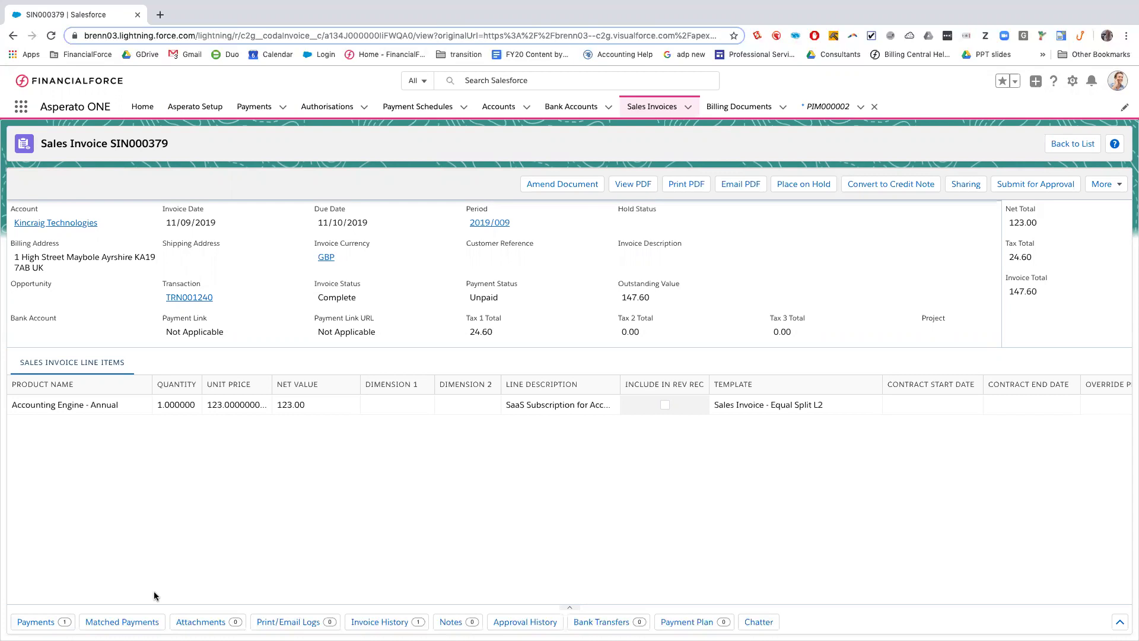
# Check the Matched Payments panel shows CSH000213 as Paid, then close it
pyautogui.click(131, 621)
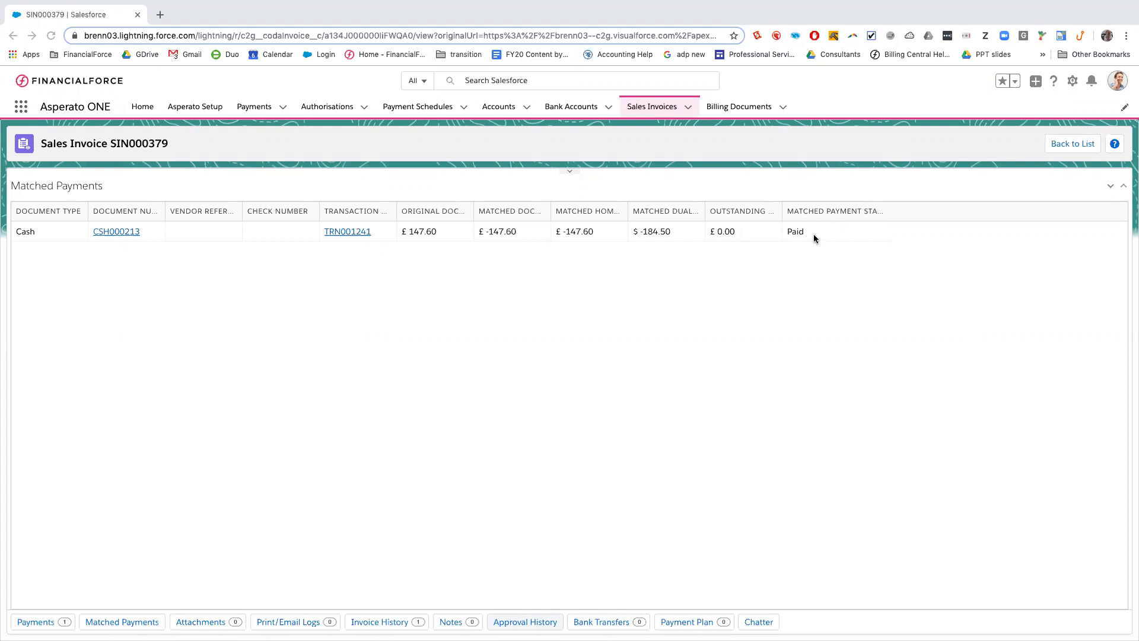
pyautogui.click(106, 621)
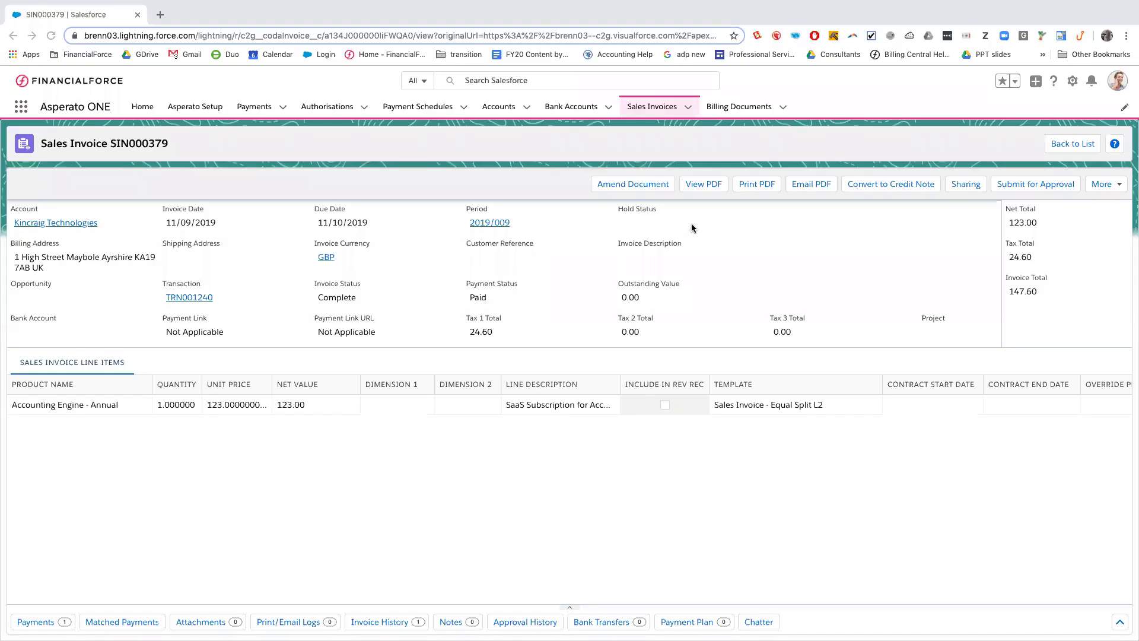
# Open SIN000377 from the recent sales invoices and post it
pyautogui.click(688, 108)
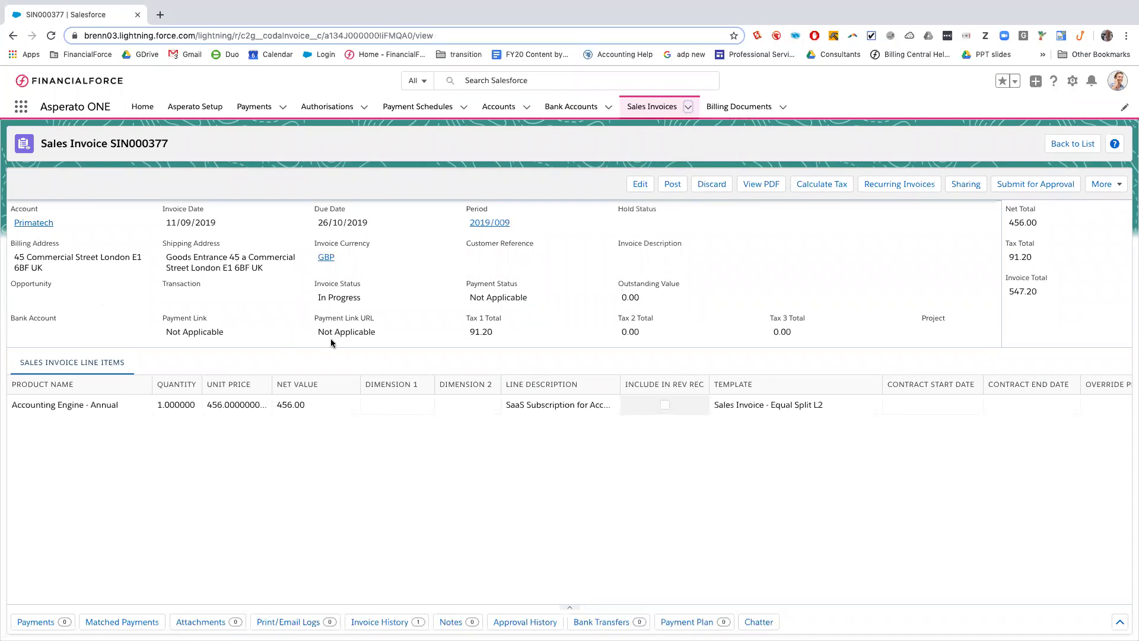
pyautogui.click(671, 185)
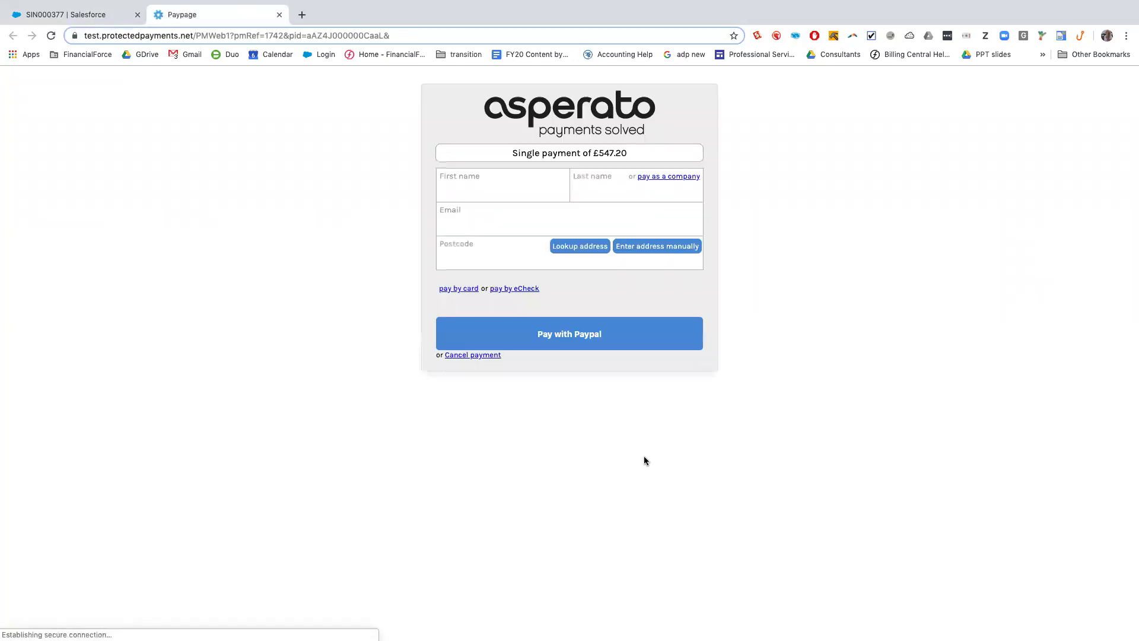
# Pay as company Primatech, entering the contact e-mail and postcode and choosing the looked-up address
pyautogui.click(664, 178)
pyautogui.click(527, 188)
pyautogui.write('Primatech')
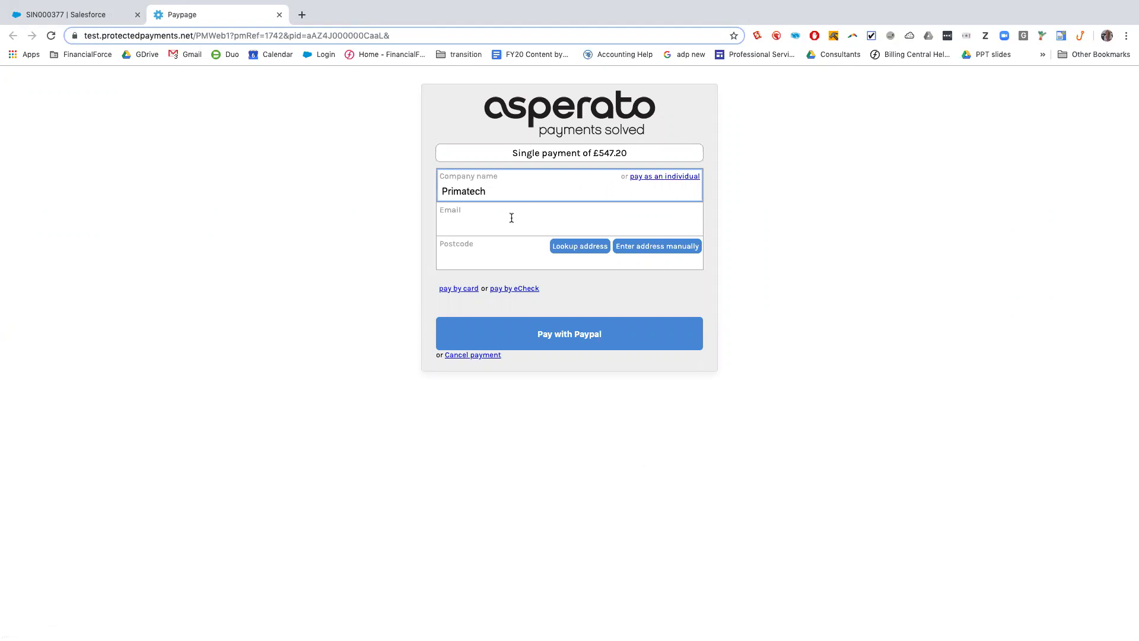
pyautogui.click(512, 218)
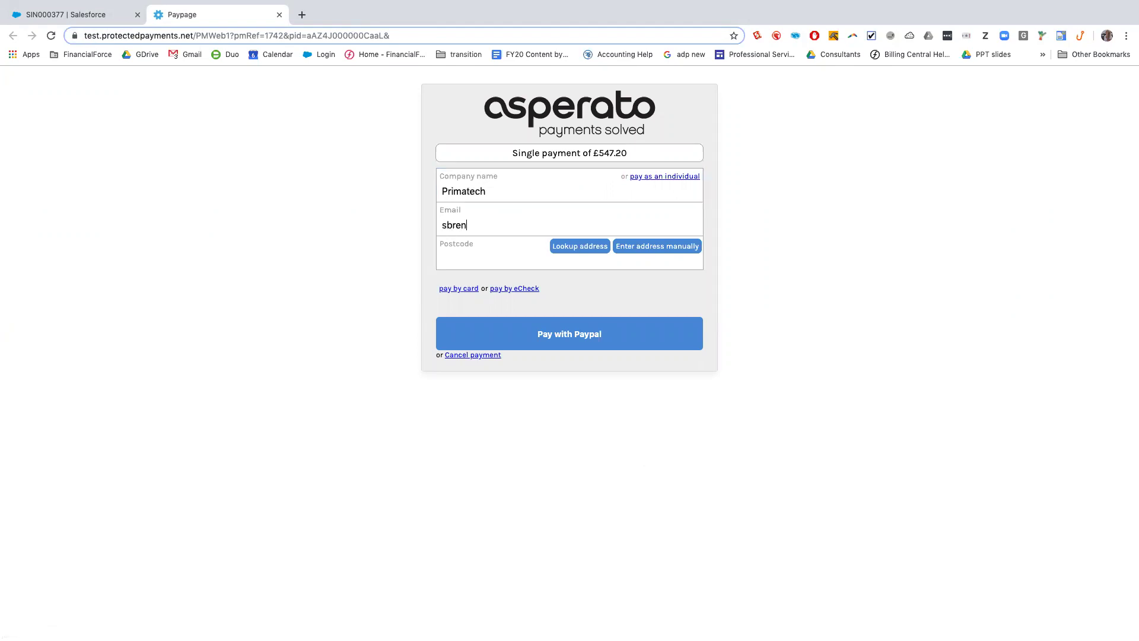
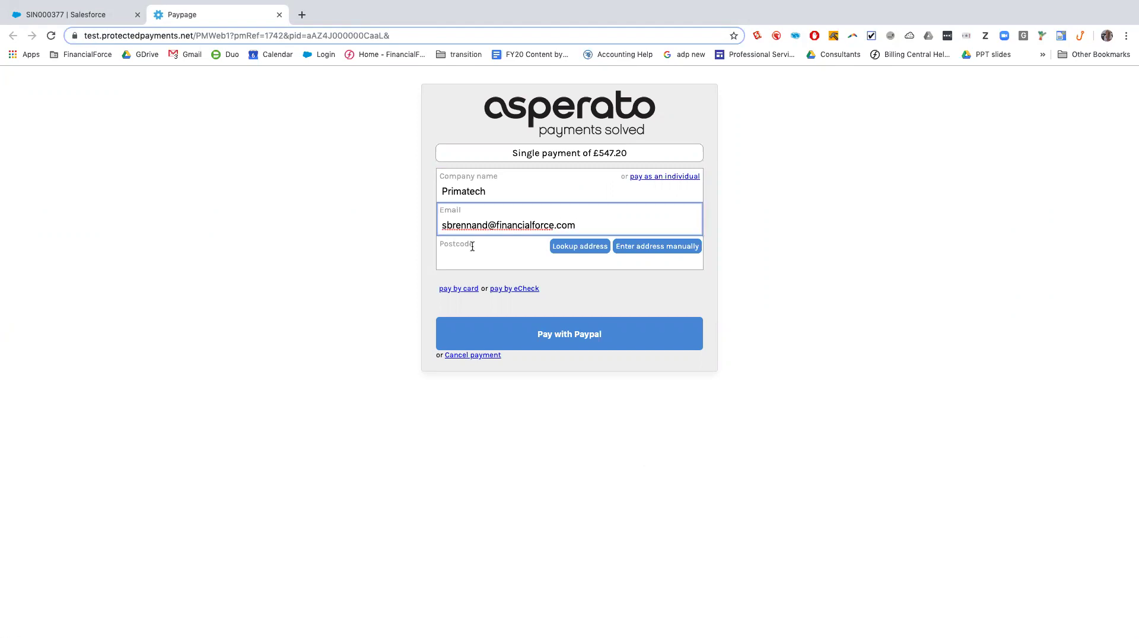
pyautogui.click(460, 258)
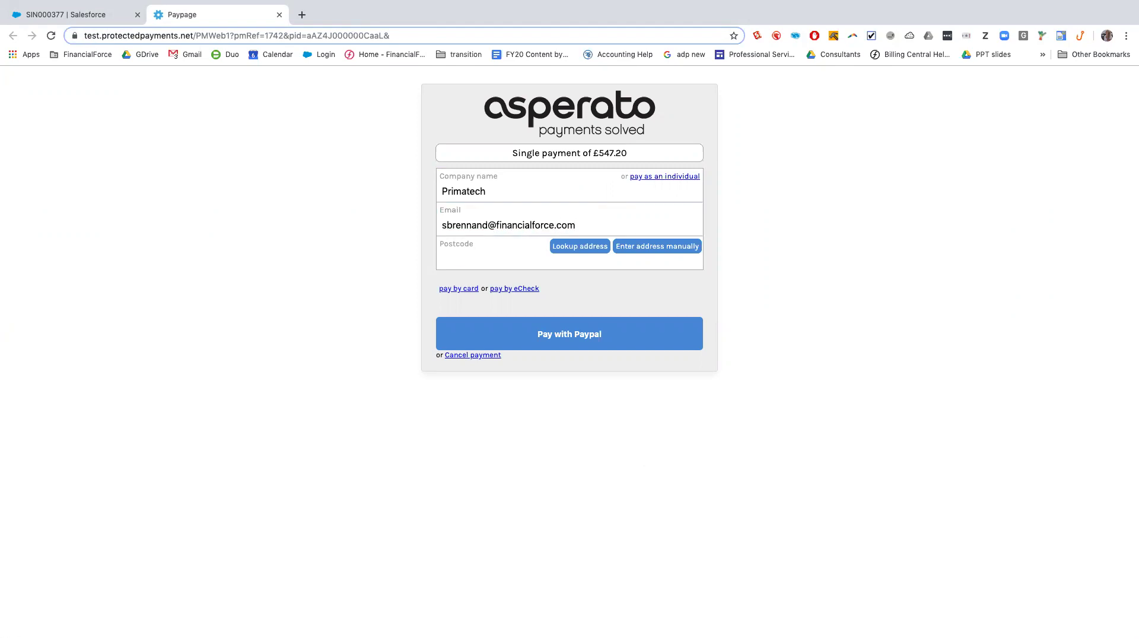
pyautogui.write('E1 6BF')
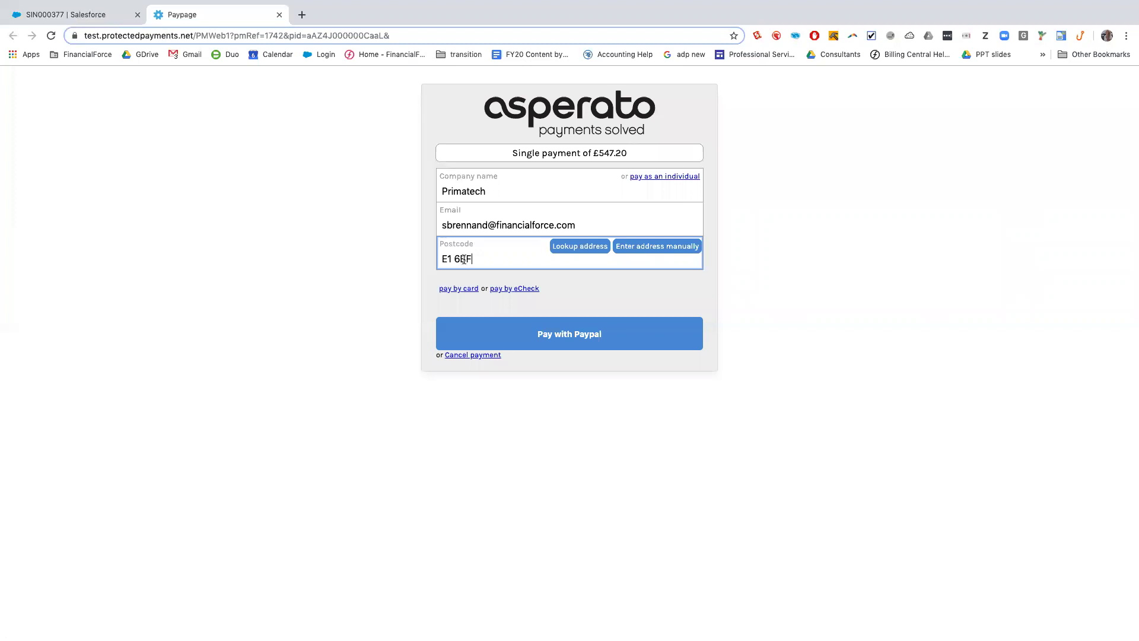
pyautogui.press('Tab')
pyautogui.press('Return')
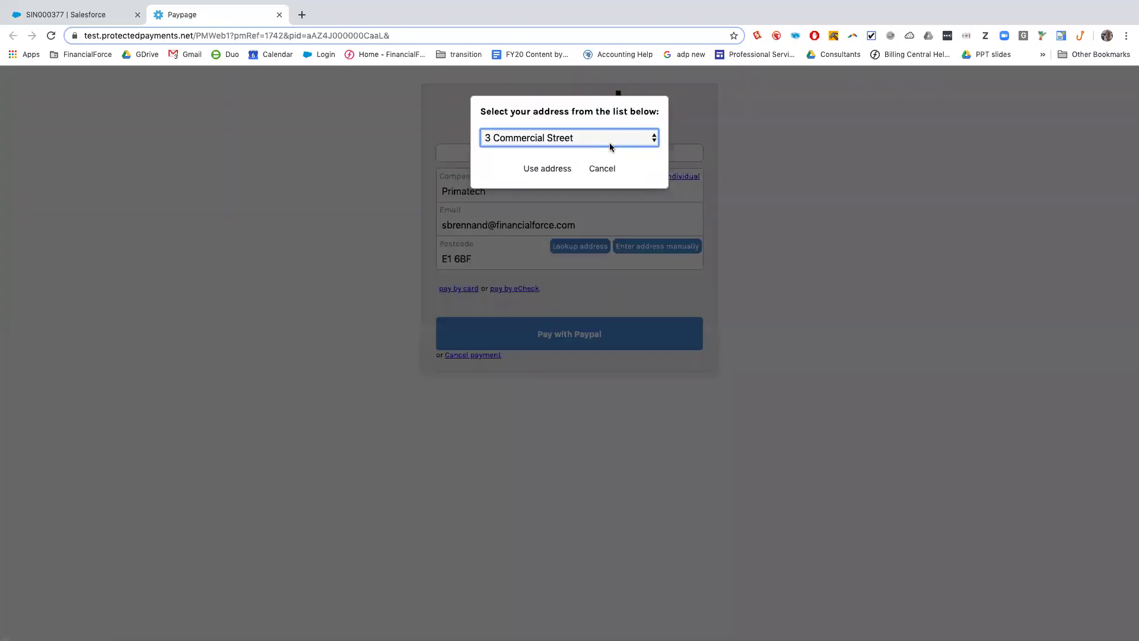
pyautogui.click(546, 169)
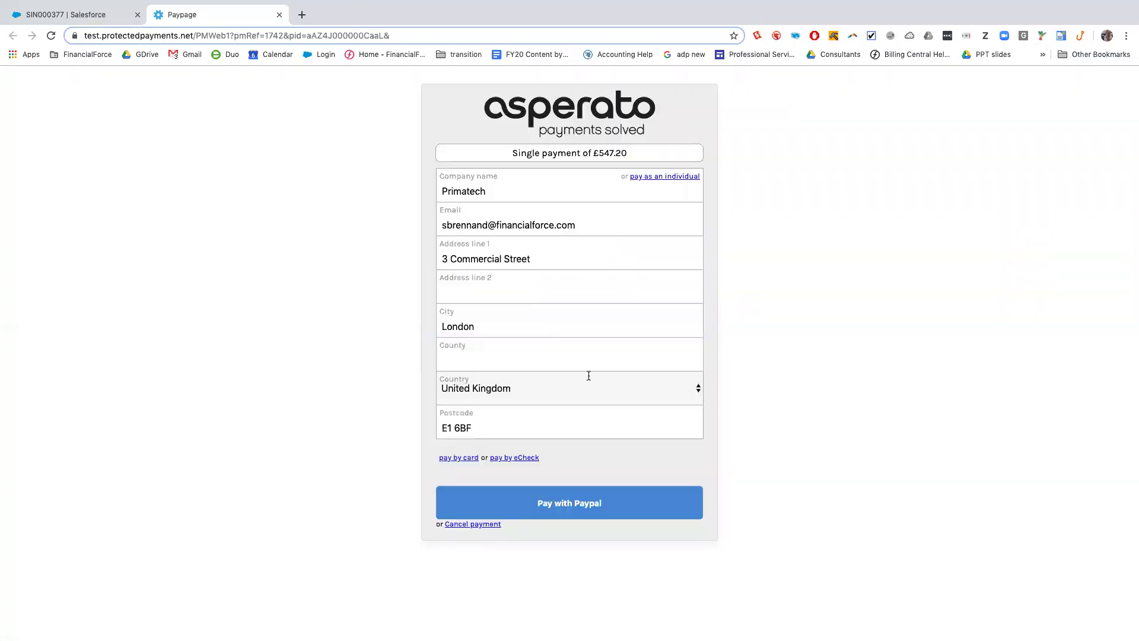
# Pay £547.20 by card, filling in card number, cardholder name, expiry and security code
pyautogui.click(461, 457)
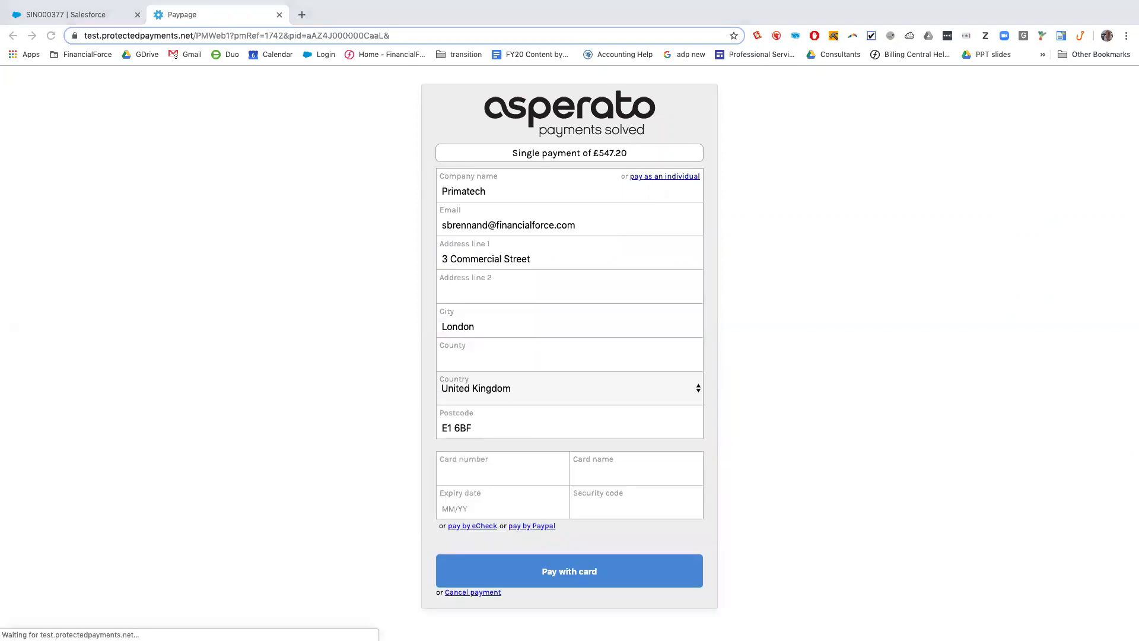
pyautogui.click(463, 473)
pyautogui.hotkey('ctrl', 'v')
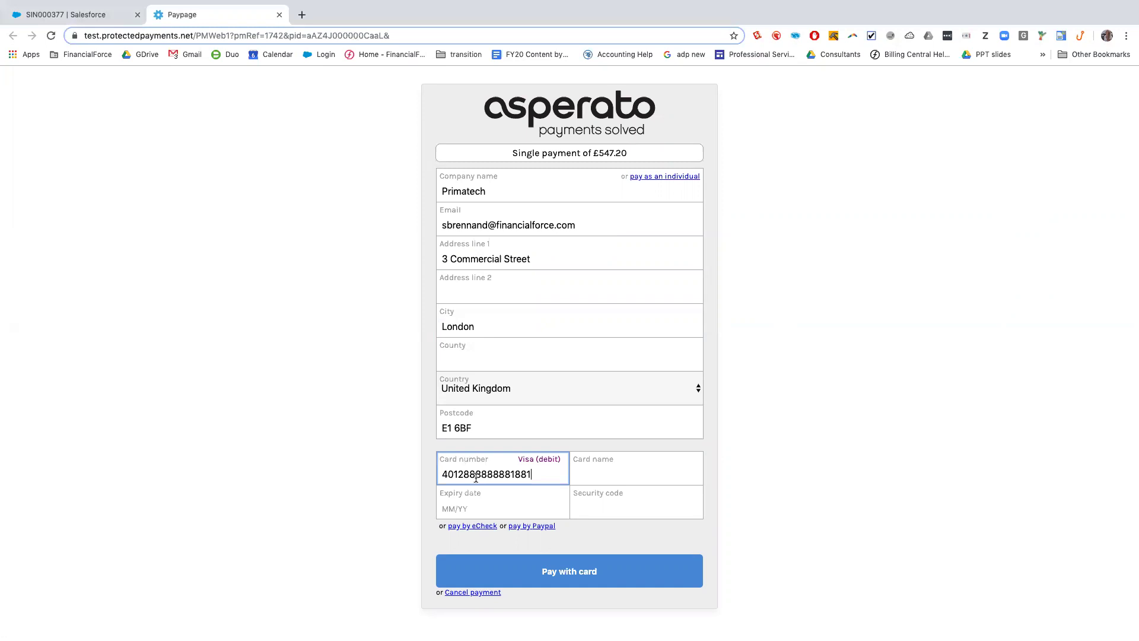
pyautogui.press('super+Tab')
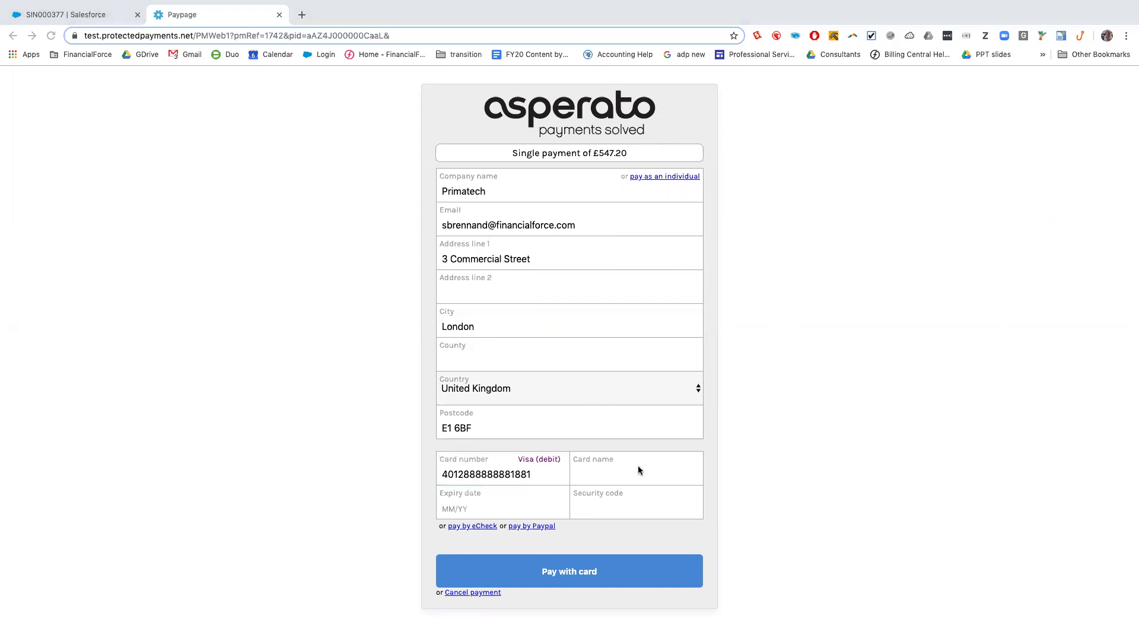
pyautogui.press('super+Tab')
pyautogui.click(573, 473)
pyautogui.click(509, 509)
pyautogui.write('12/19')
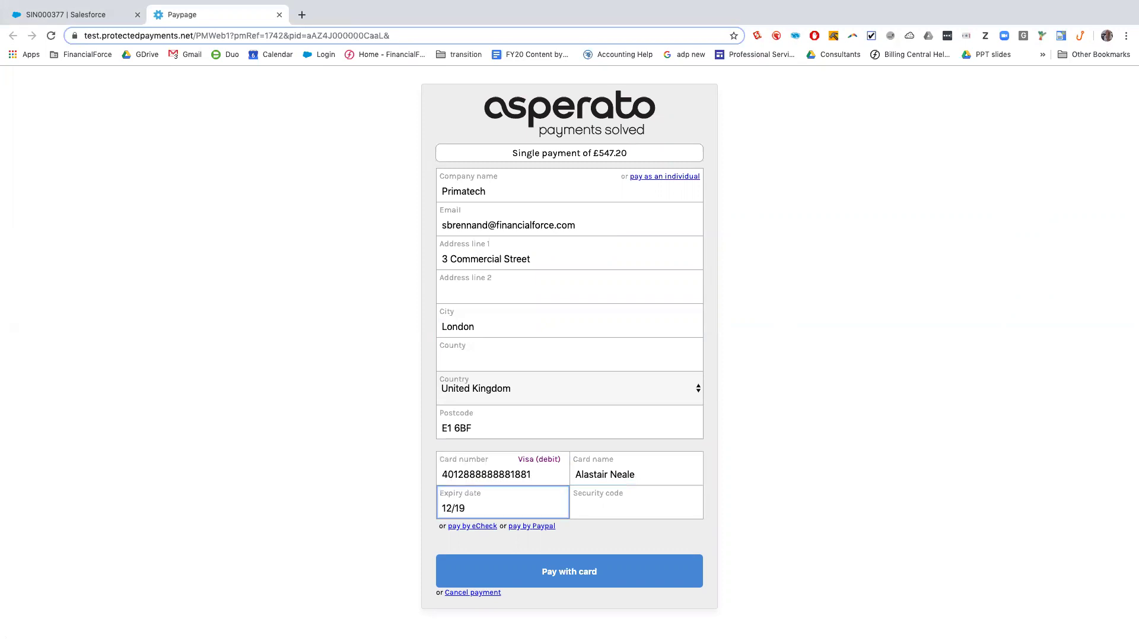
pyautogui.press('Tab')
pyautogui.write('123')
pyautogui.click(573, 581)
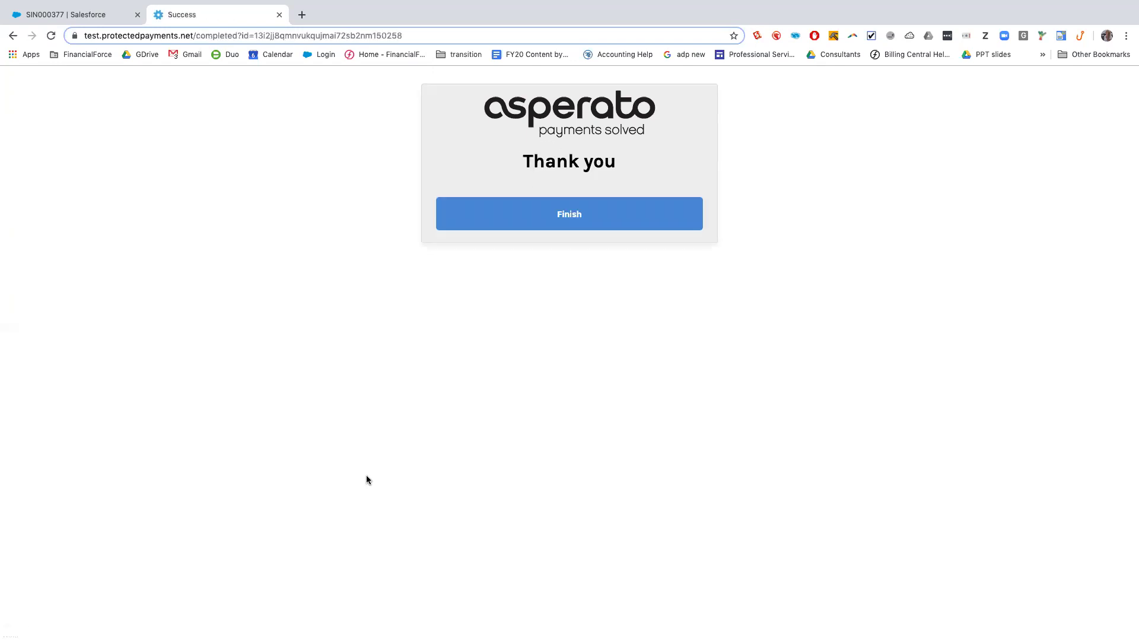
# Finish the pay page and show SIN000377's matched cash entry CSH000214 as Paid
pyautogui.click(569, 214)
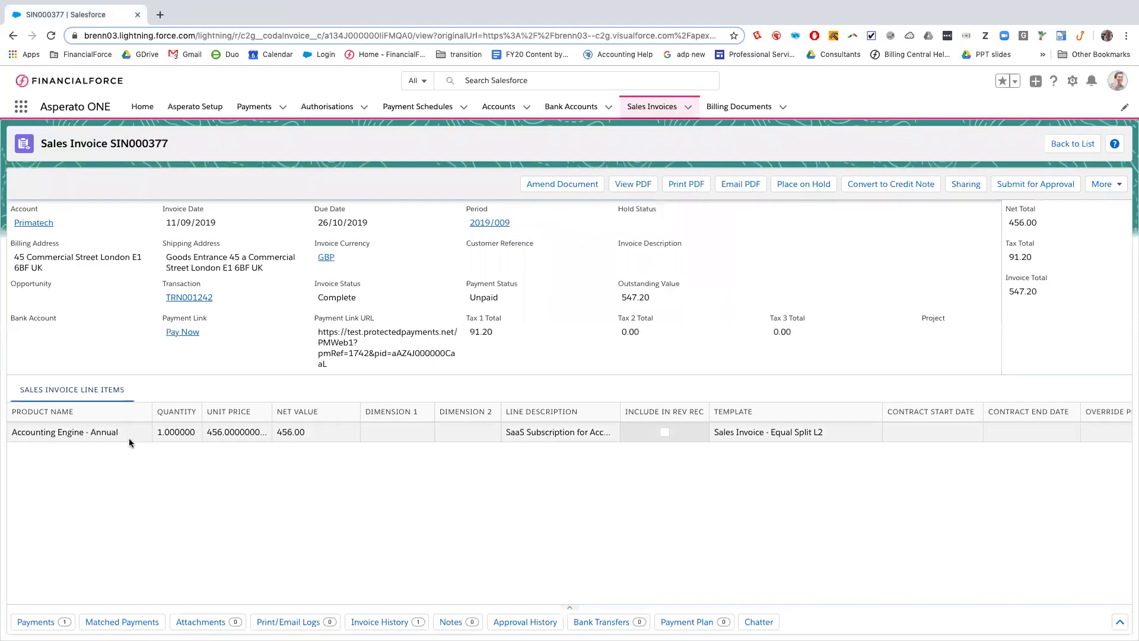
pyautogui.click(126, 621)
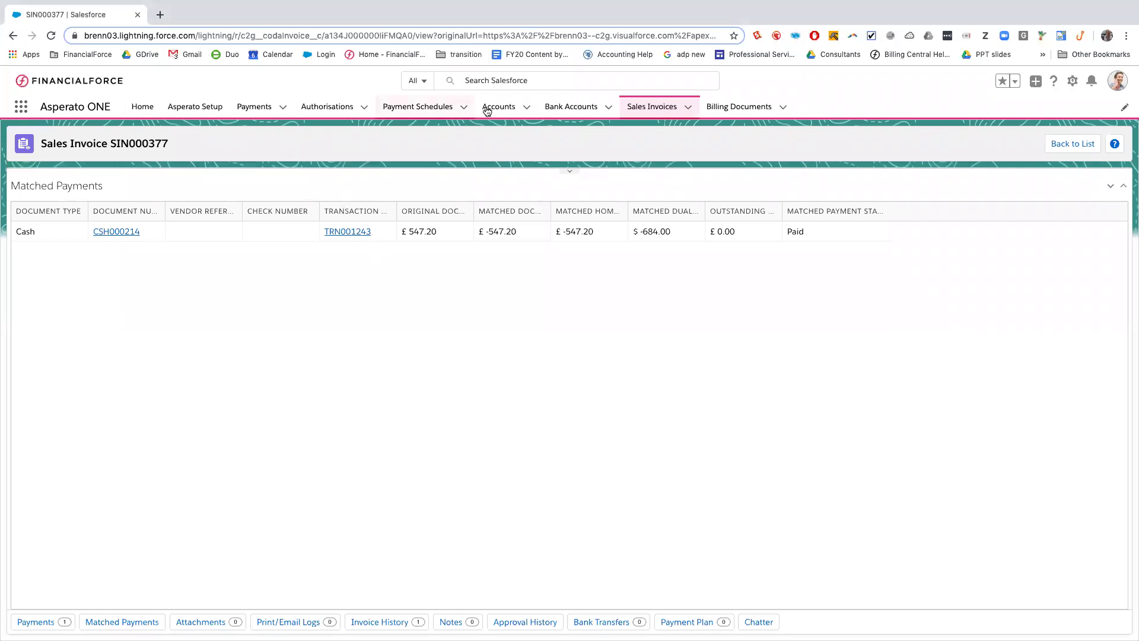
# Open SIN000378 from the recent sales invoices and post it
pyautogui.click(527, 108)
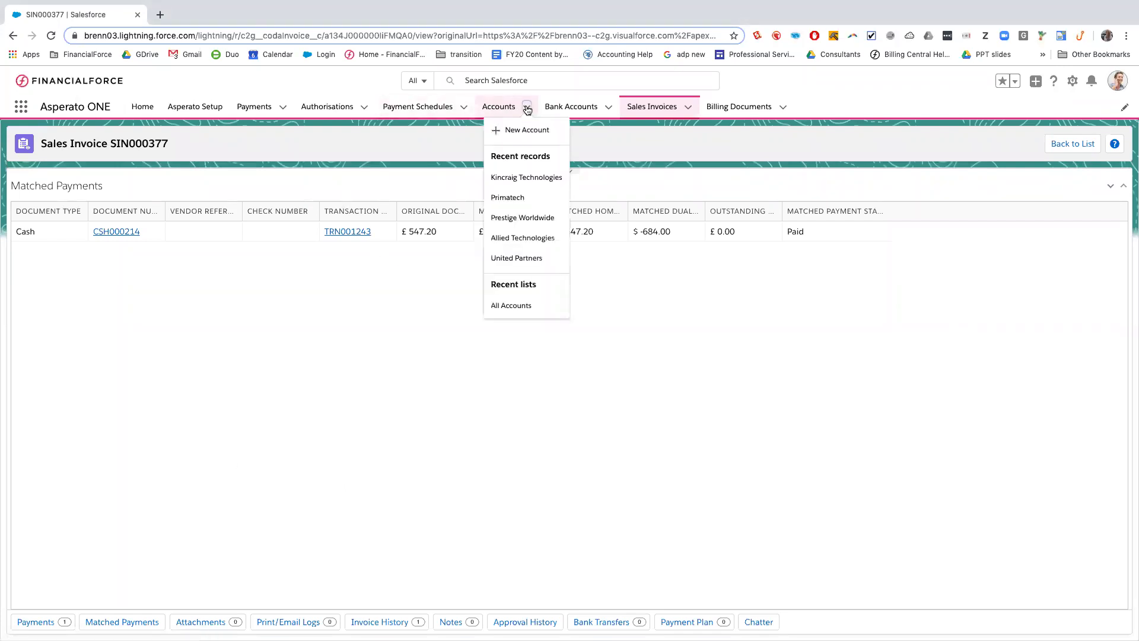
pyautogui.click(689, 111)
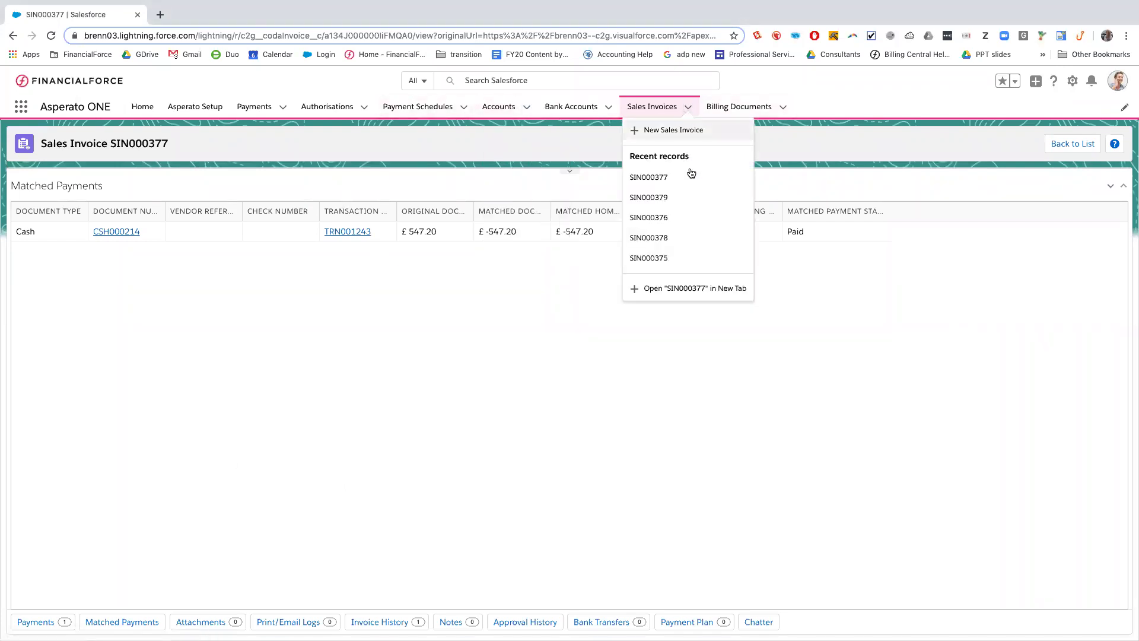
pyautogui.click(683, 238)
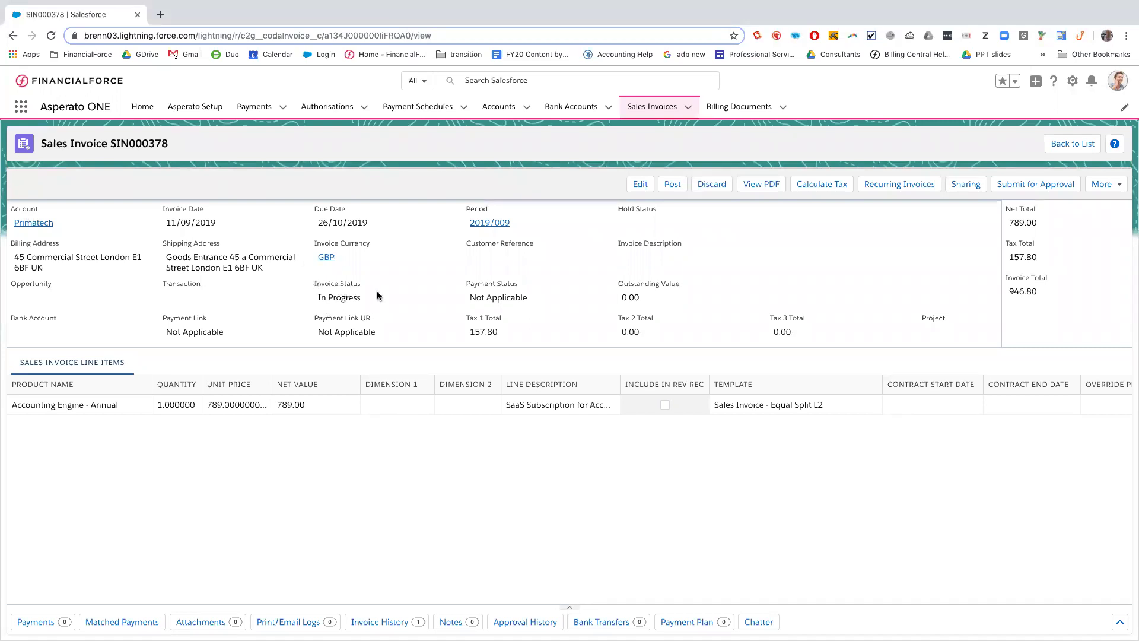
pyautogui.click(674, 186)
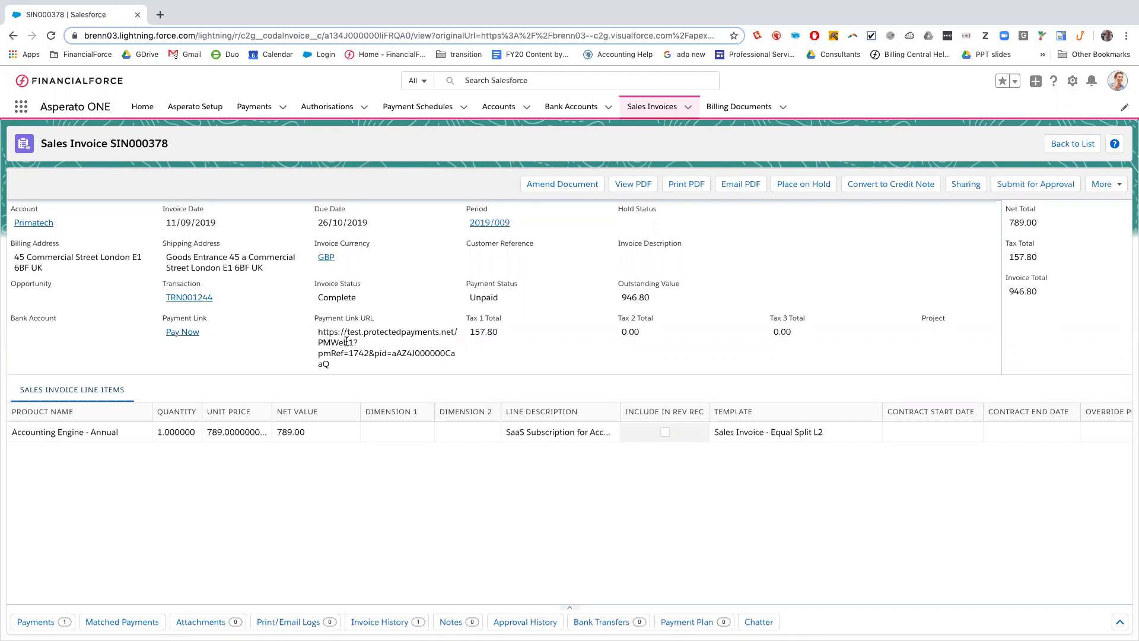
# From the Primatech account's contact record, log in to the community as that contact
pyautogui.click(38, 224)
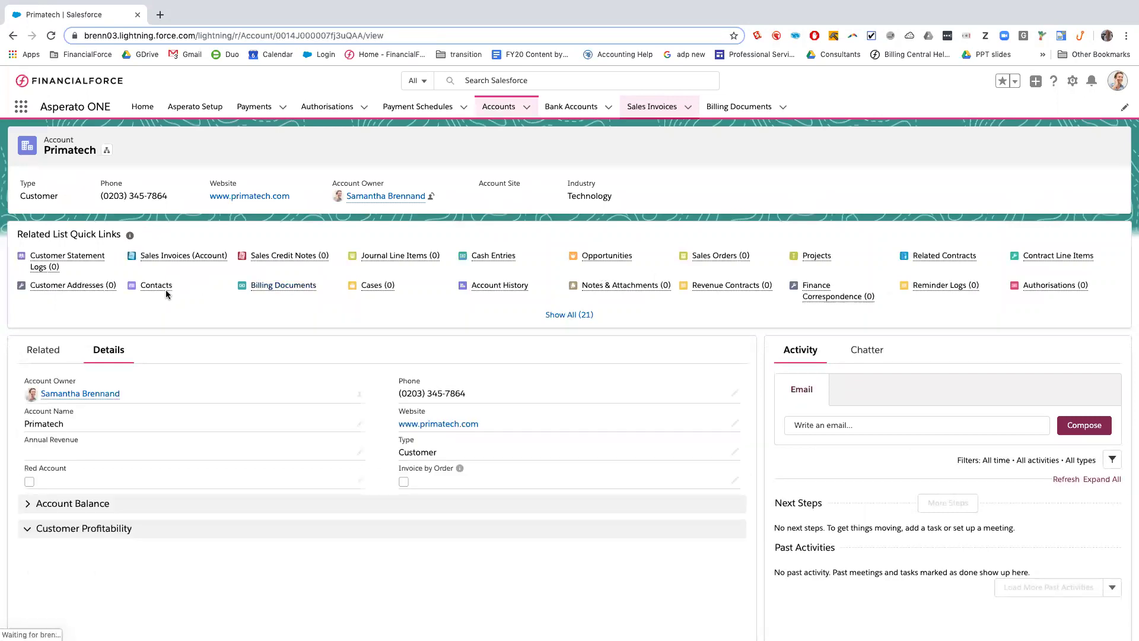
pyautogui.moveTo(165, 291)
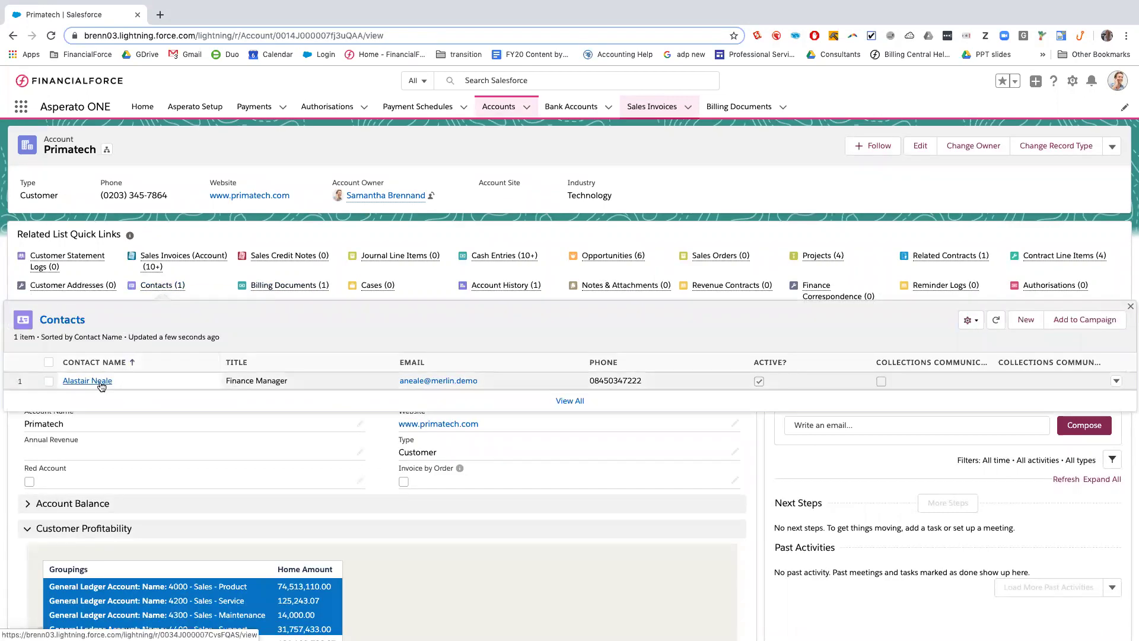
pyautogui.click(98, 381)
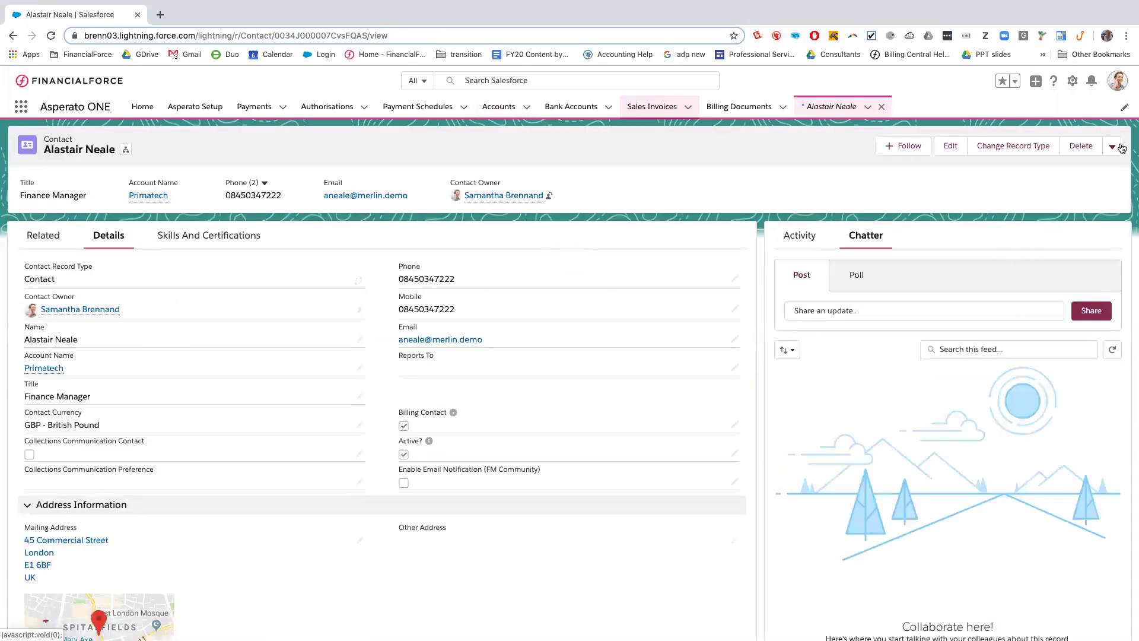
pyautogui.click(1118, 147)
pyautogui.click(1062, 273)
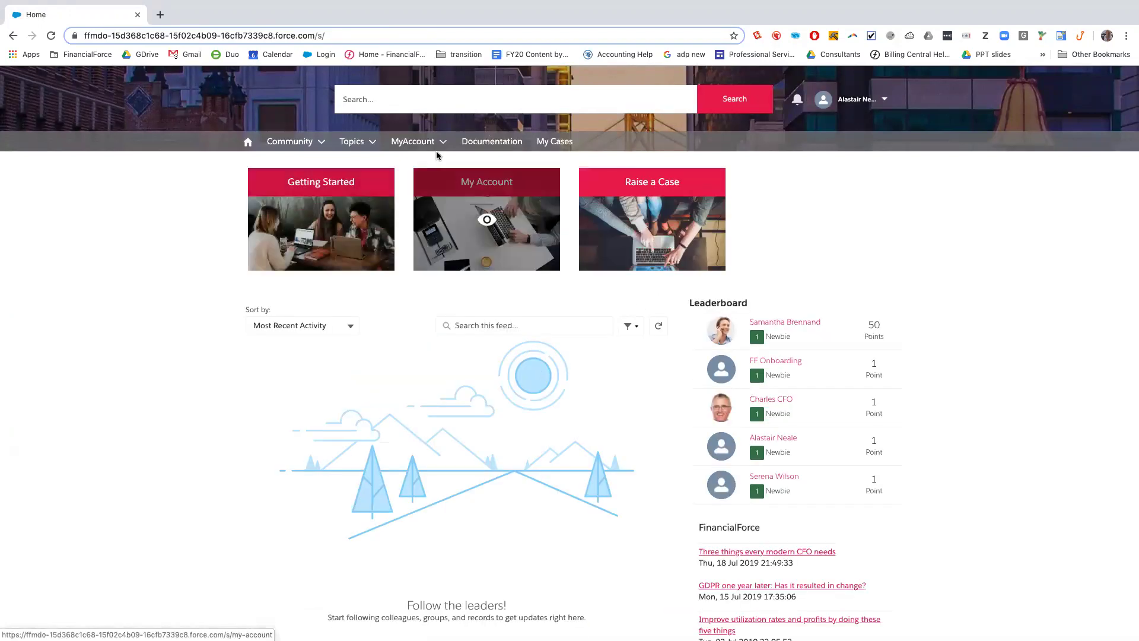
# Open invoice SIN000378's details from the My Account invoice list to pay its £946.80 balance
pyautogui.click(439, 162)
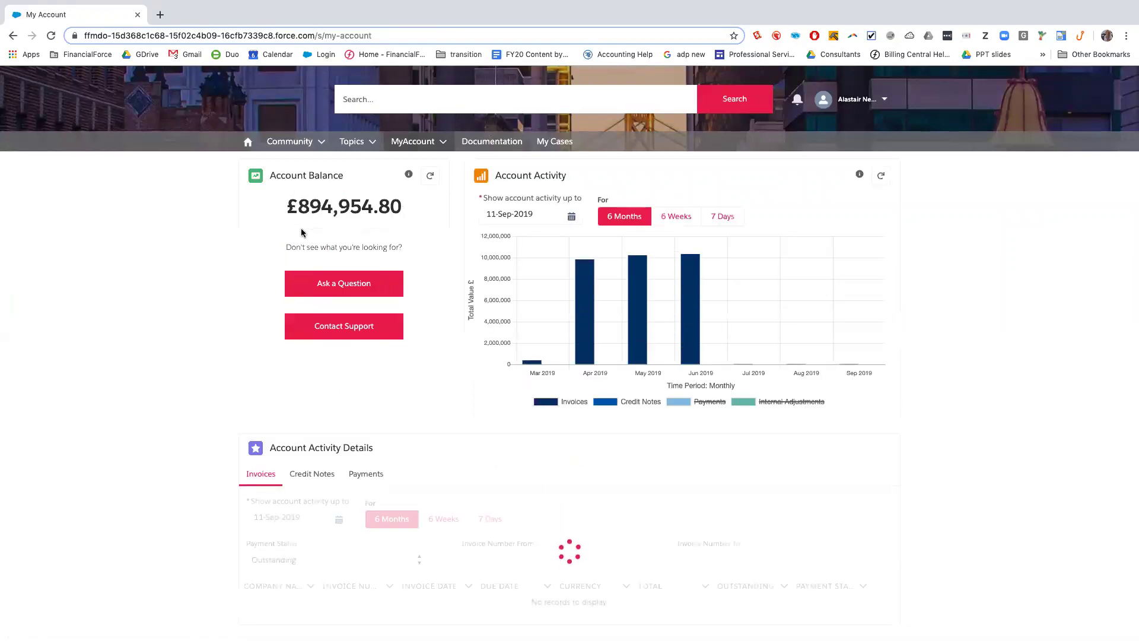
pyautogui.scroll(-4, 437, 460)
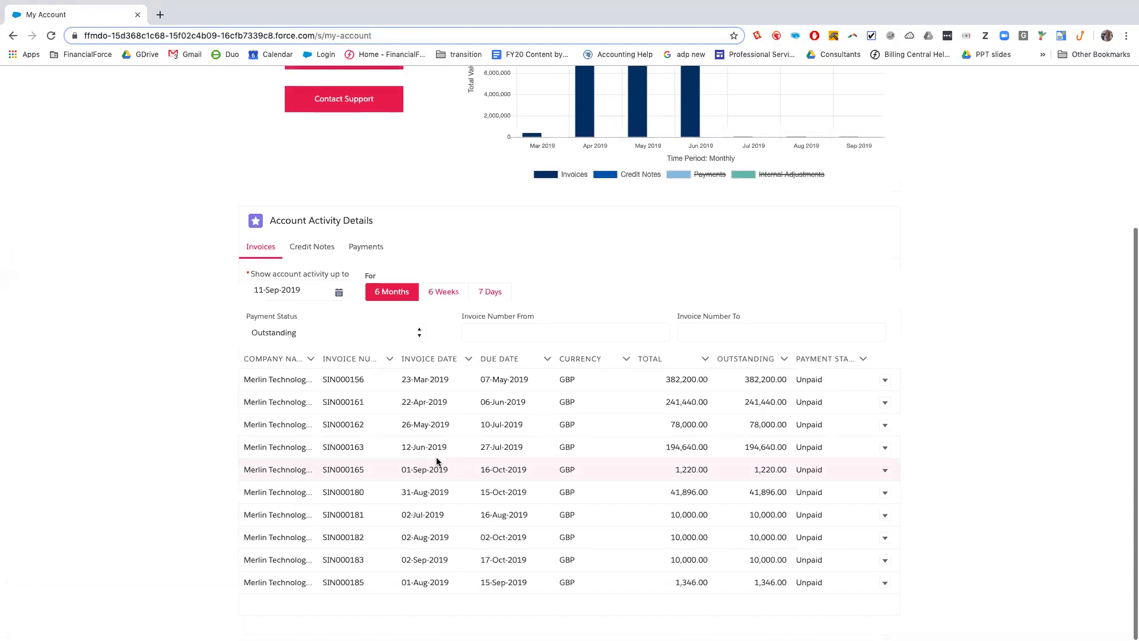
pyautogui.scroll(-2, 603, 515)
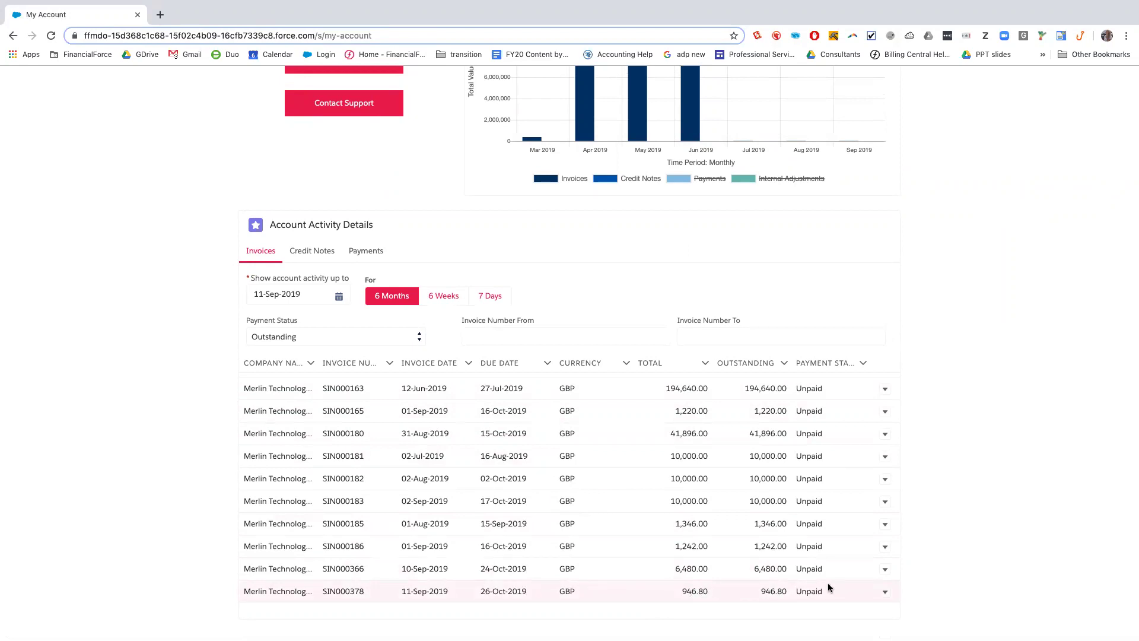
pyautogui.click(885, 591)
pyautogui.click(843, 613)
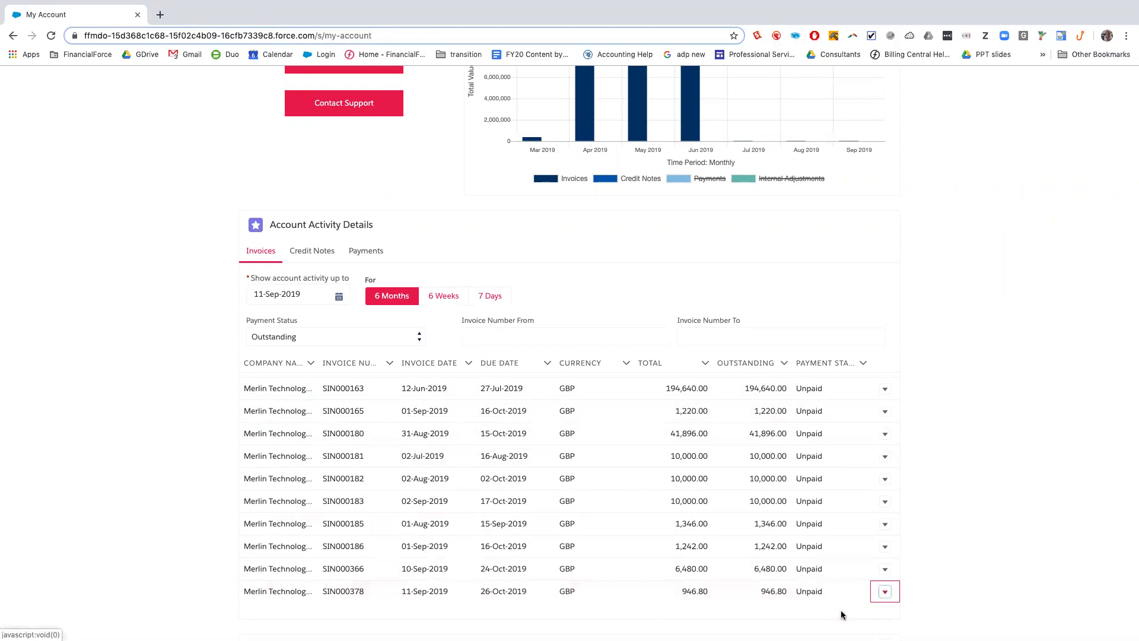
pyautogui.scroll(-7, 633, 616)
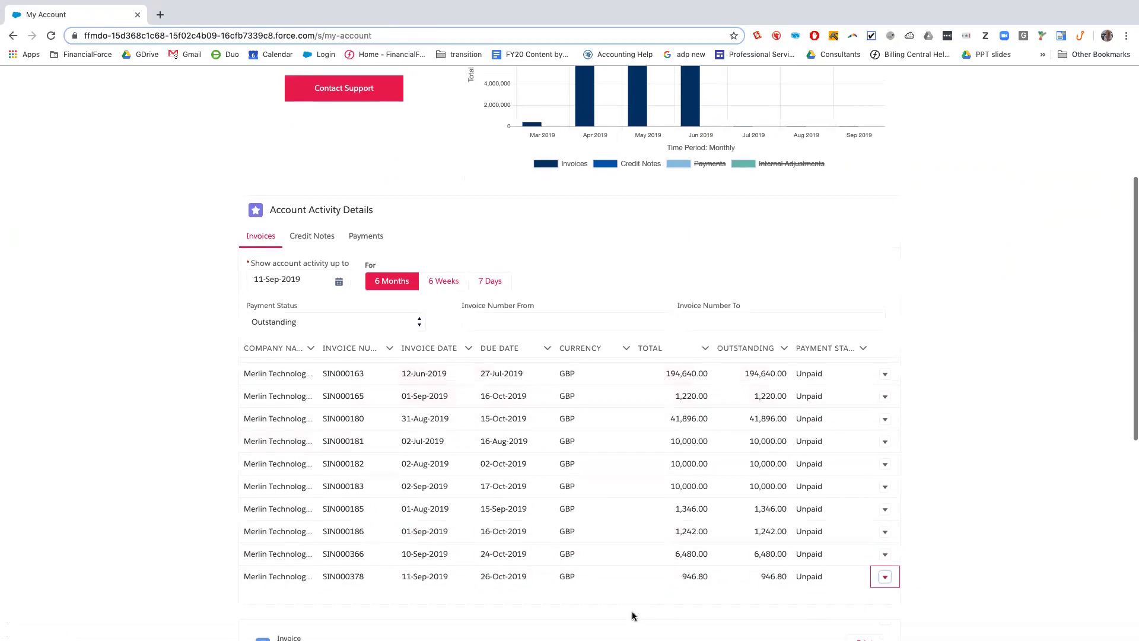
pyautogui.scroll(-1, 470, 482)
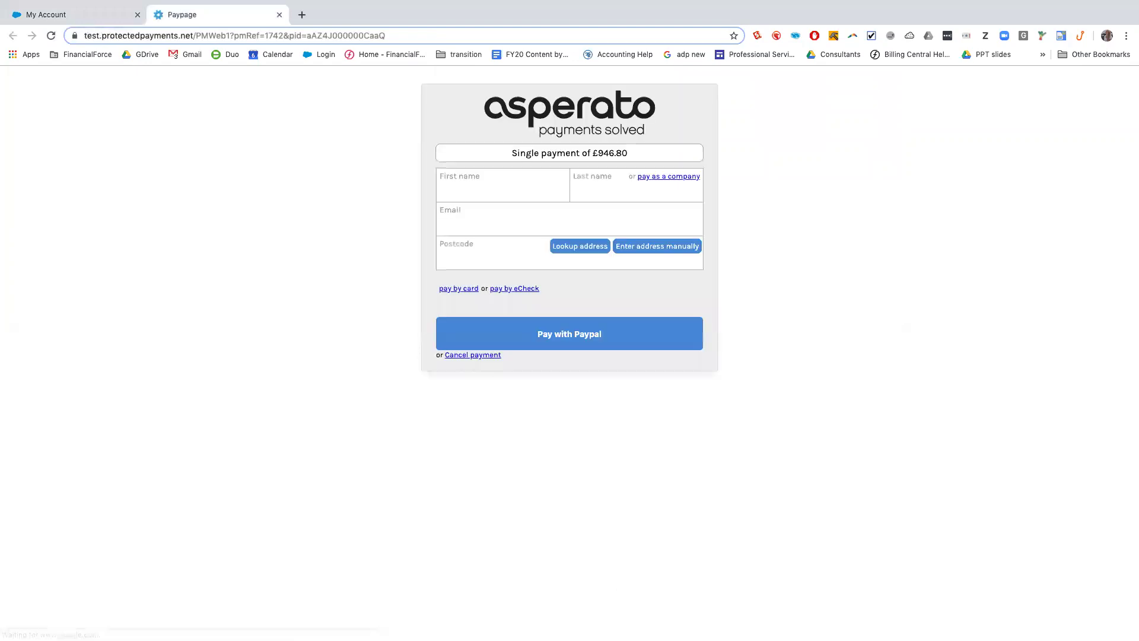
pyautogui.click(685, 178)
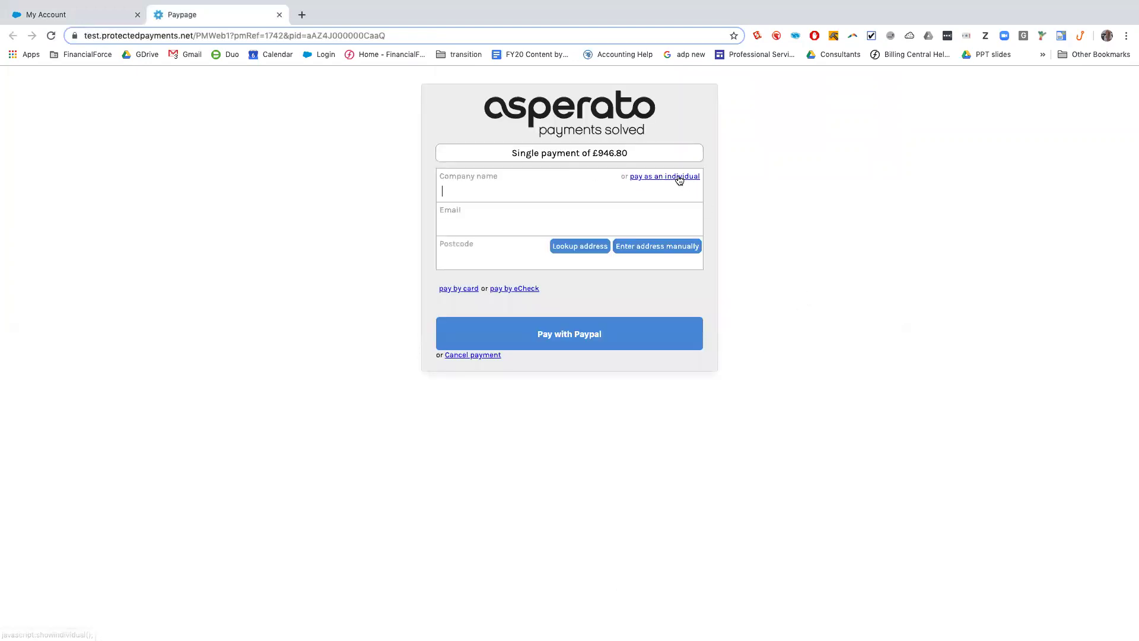
pyautogui.write('Primatech')
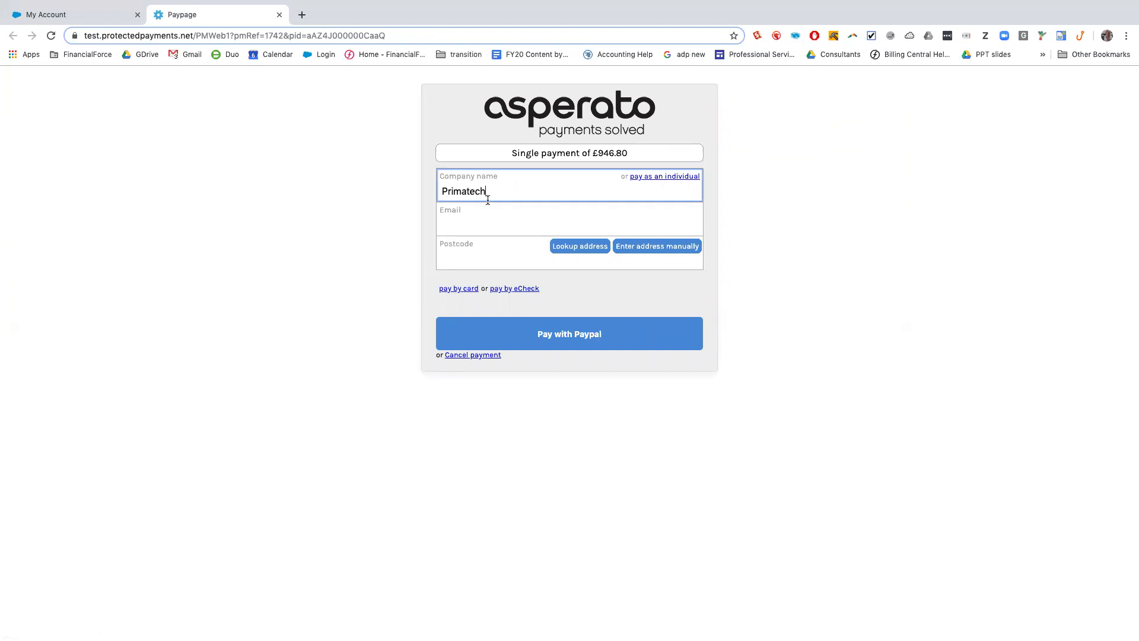
pyautogui.click(476, 232)
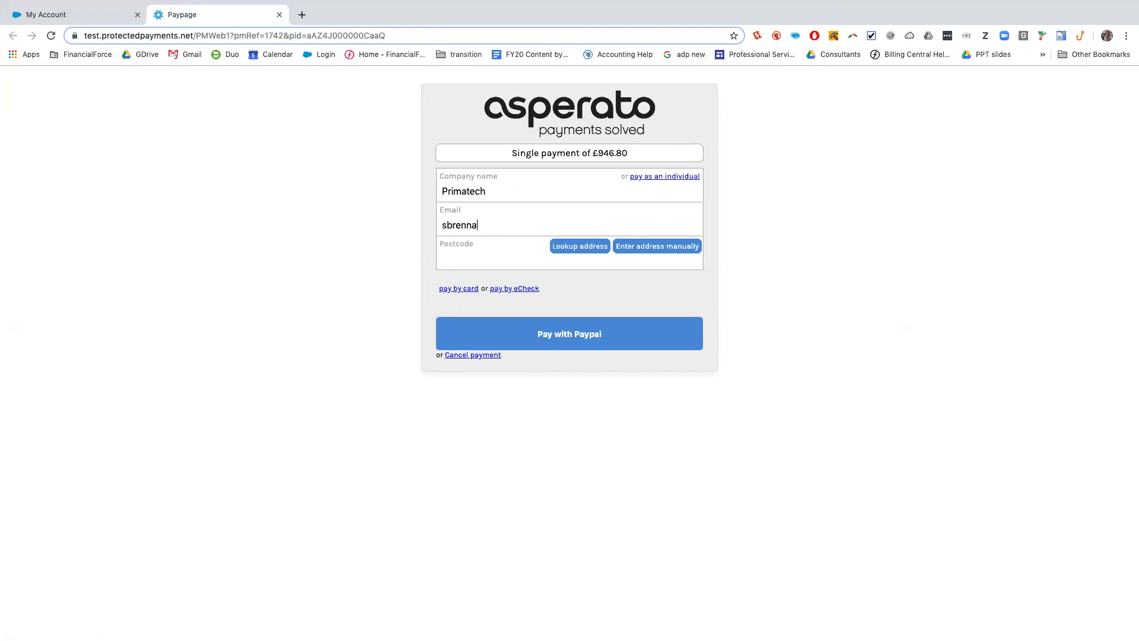
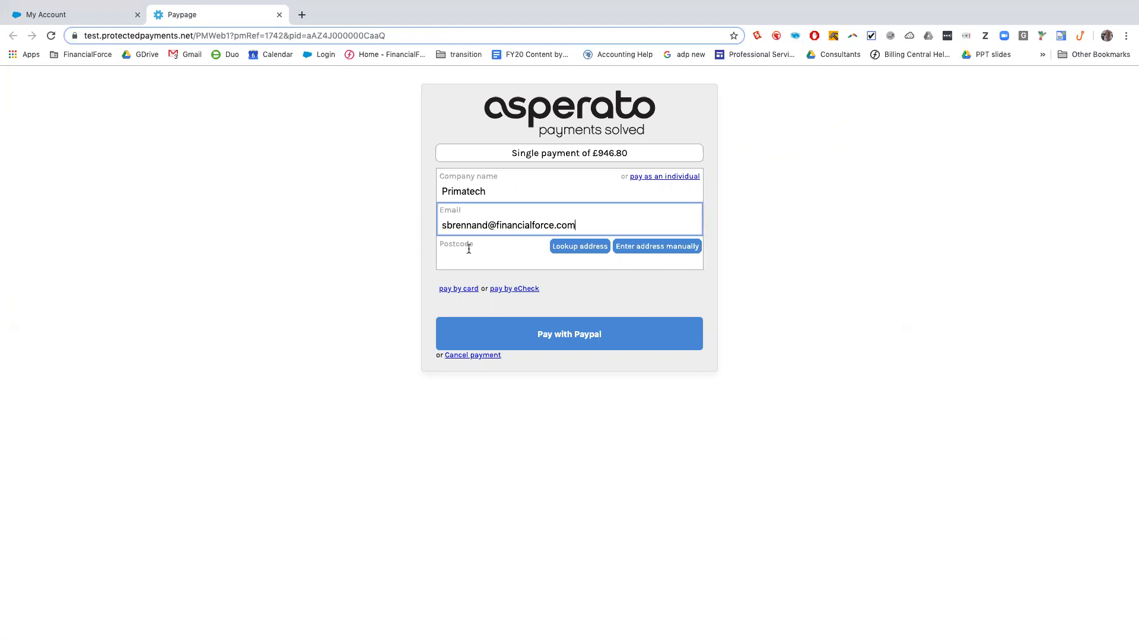
pyautogui.click(465, 256)
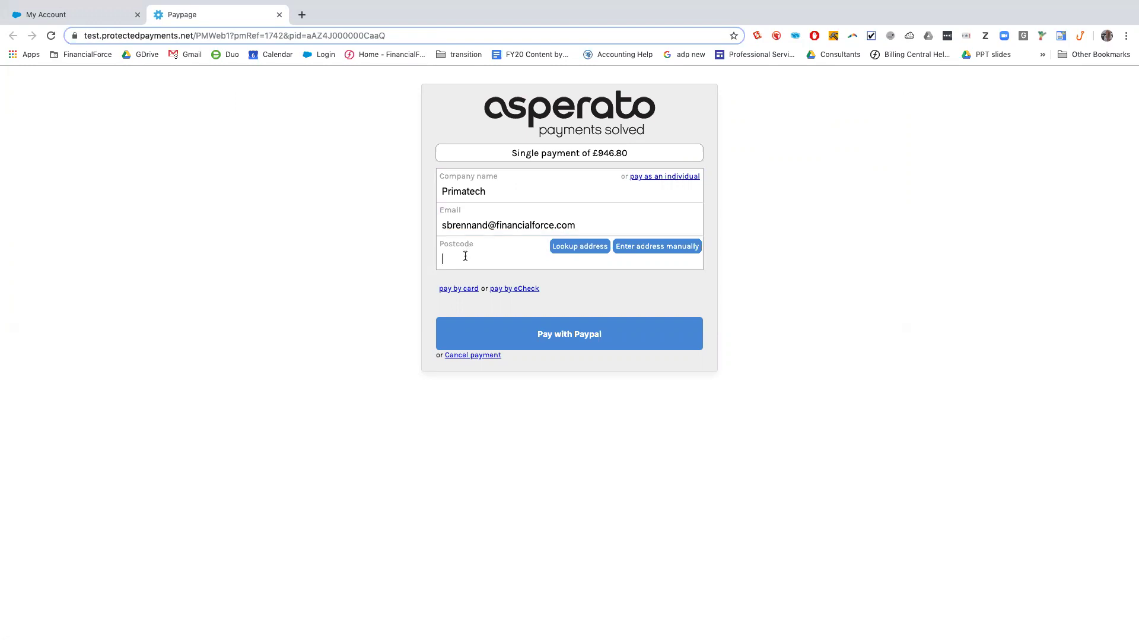
pyautogui.write('E1 6')
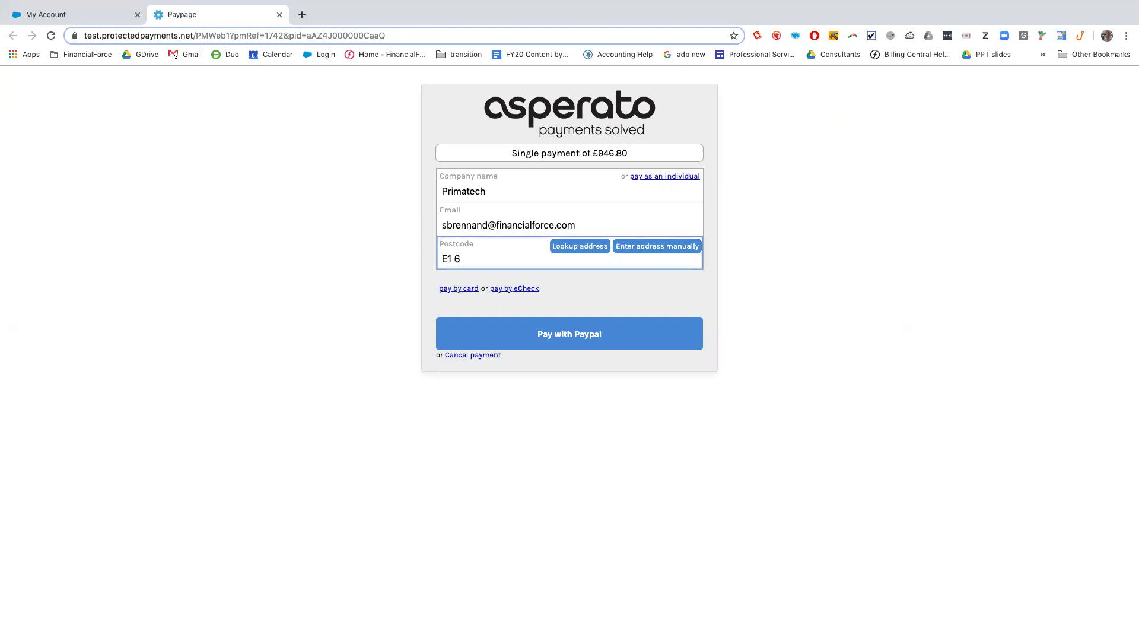
pyautogui.write('BF')
pyautogui.click(574, 252)
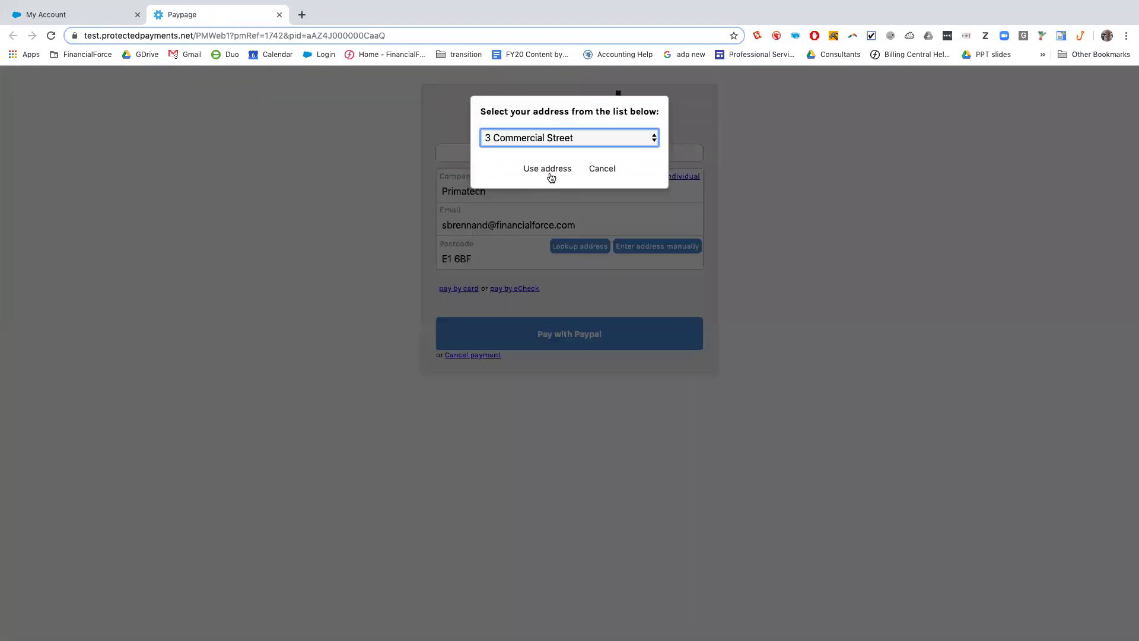
pyautogui.click(551, 171)
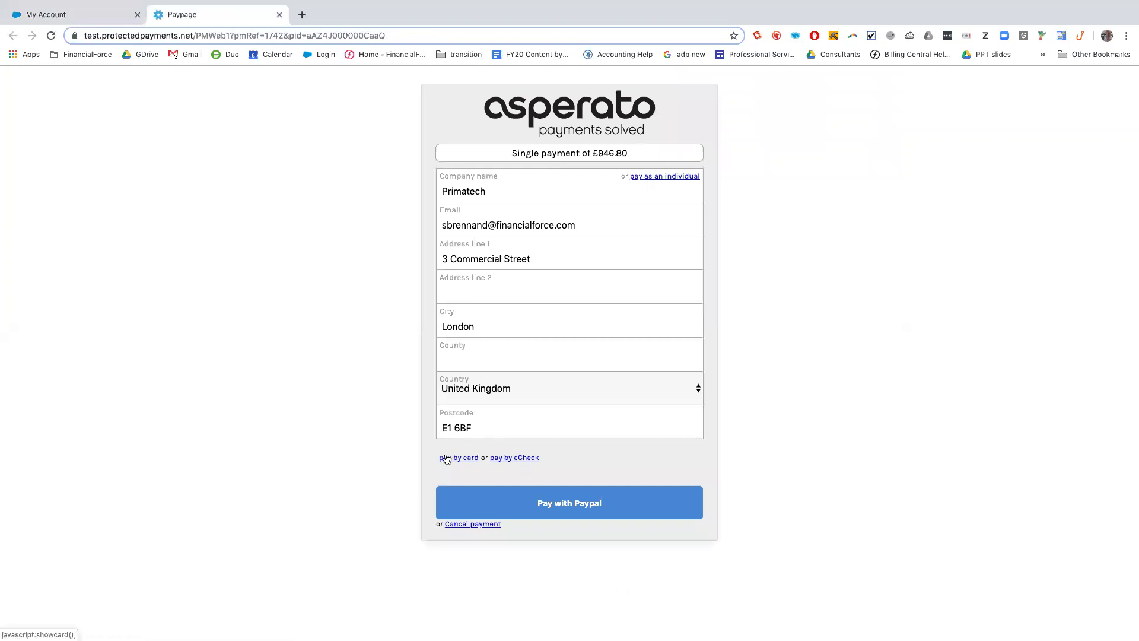
# Pay by card with the card number, cardholder name, expiry 12/19 and security code
pyautogui.click(448, 457)
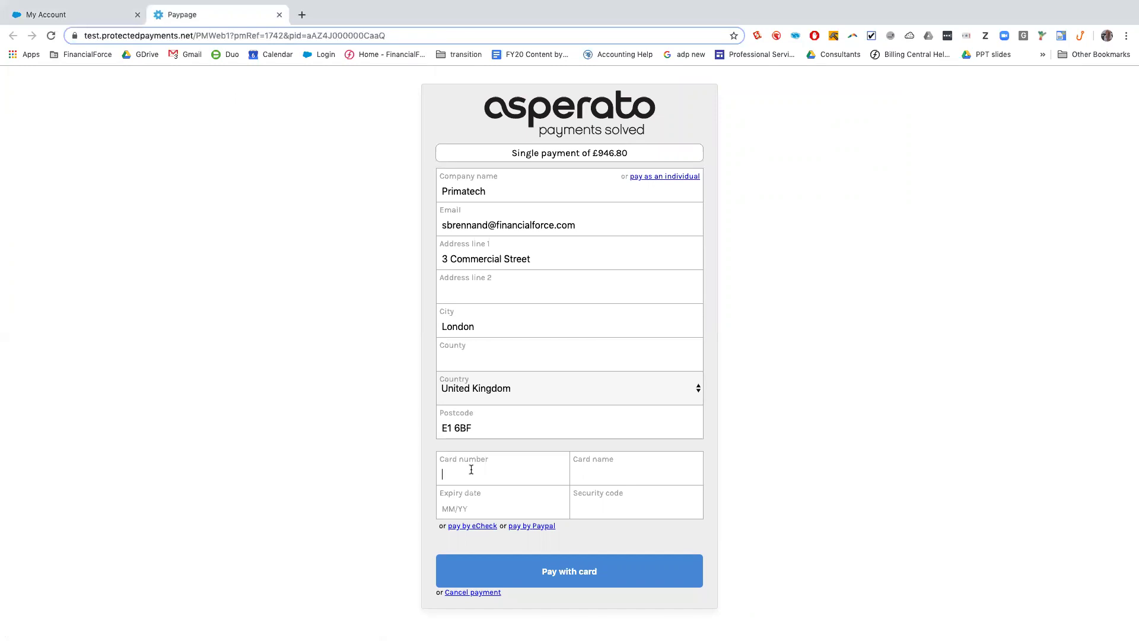
pyautogui.press('super+v')
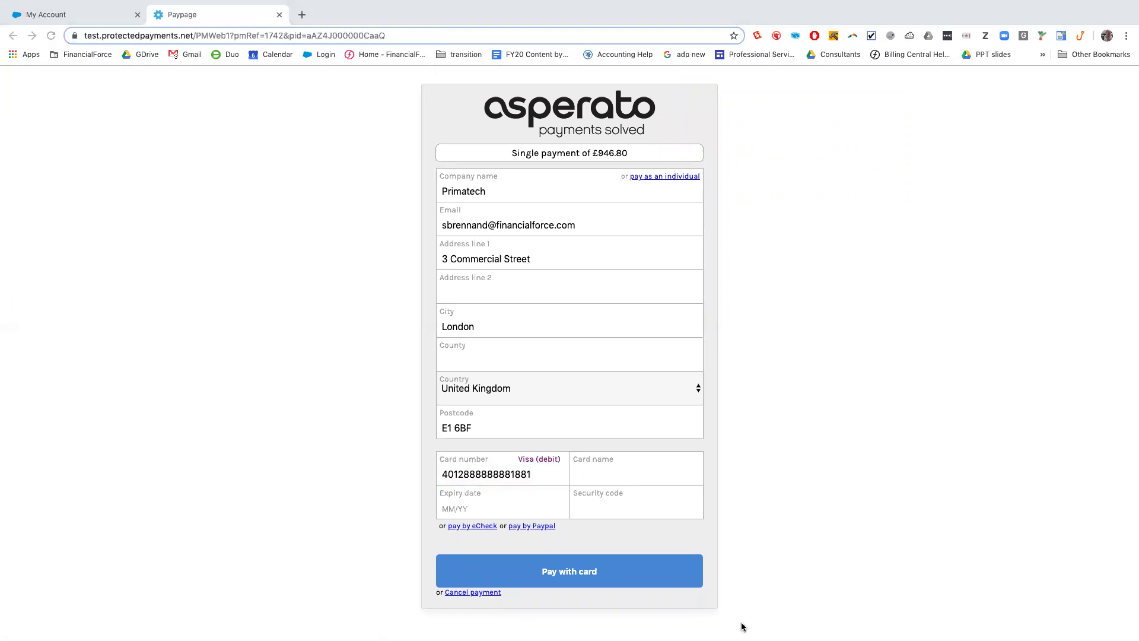
pyautogui.click(633, 473)
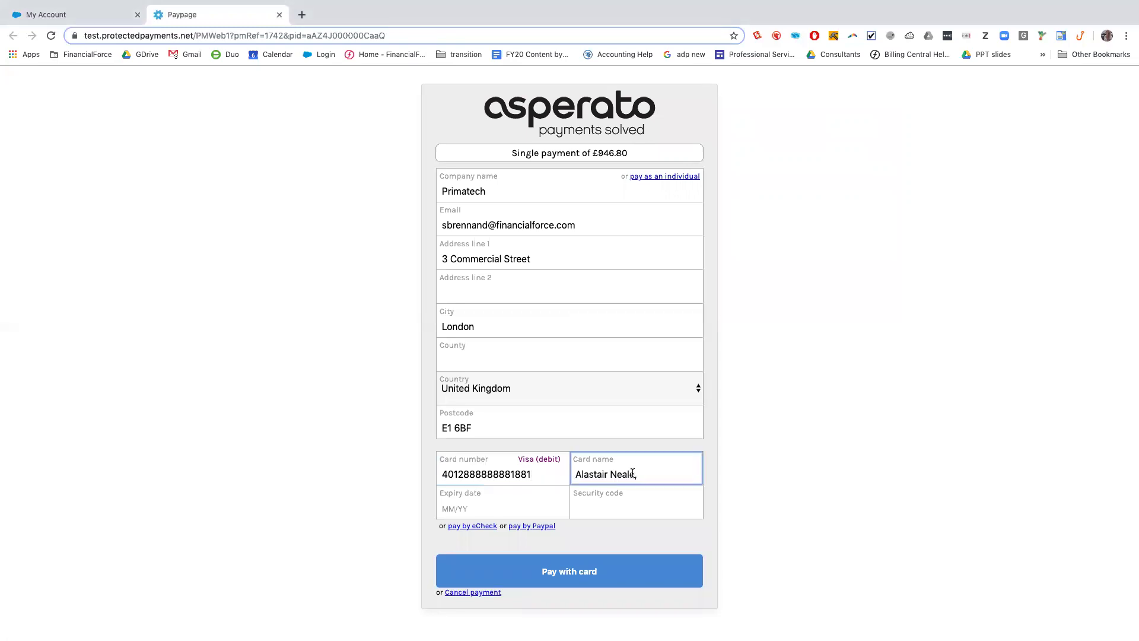
pyautogui.click(455, 512)
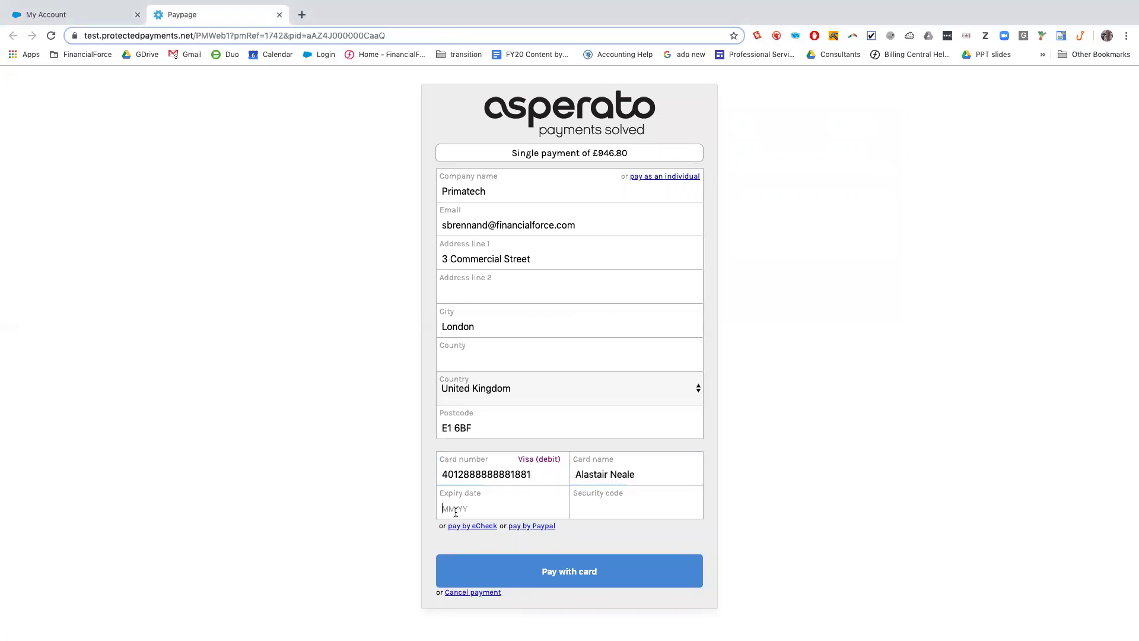
pyautogui.write('12/19')
pyautogui.press('Tab')
pyautogui.write('123')
pyautogui.click(556, 581)
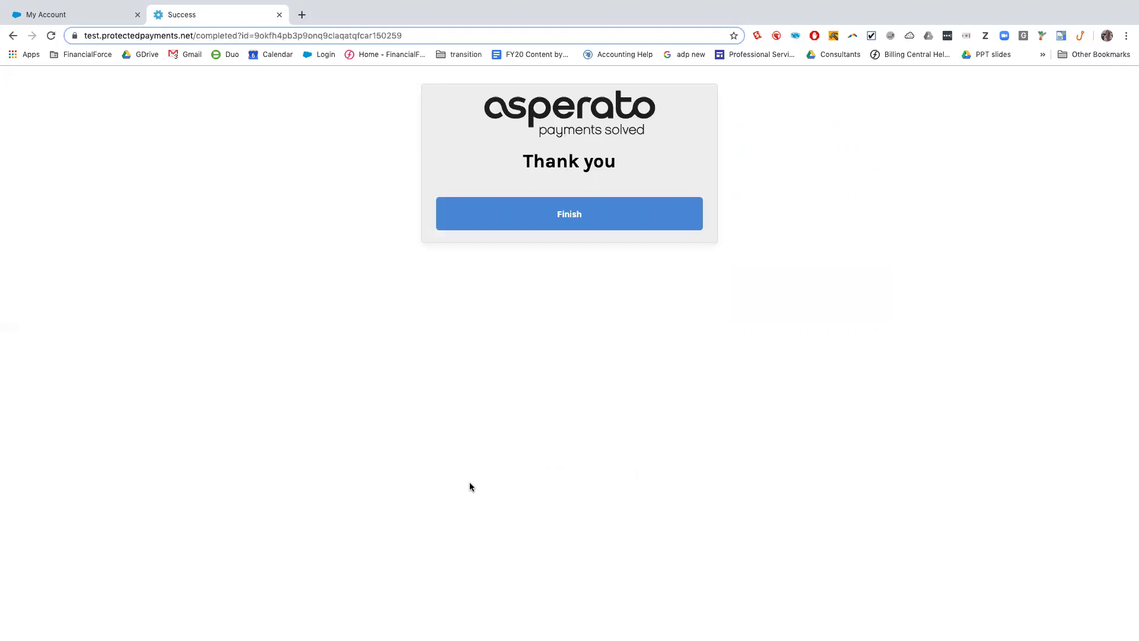
# Return to the community My Account page and filter invoices by Payment Status Paid
pyautogui.click(580, 213)
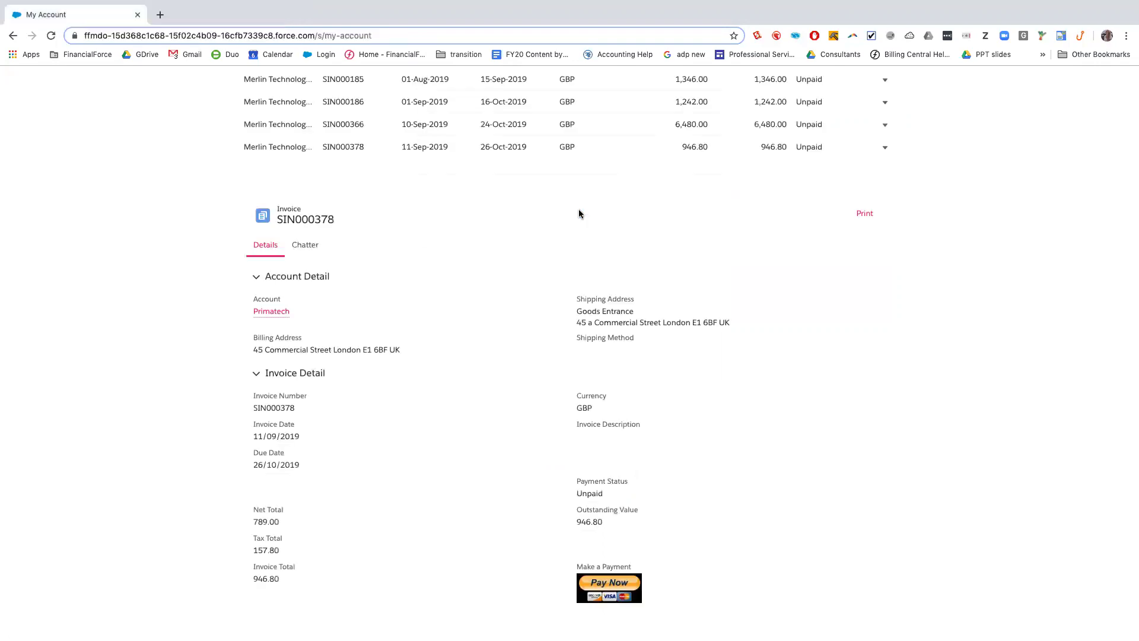
pyautogui.scroll(8, 378, 291)
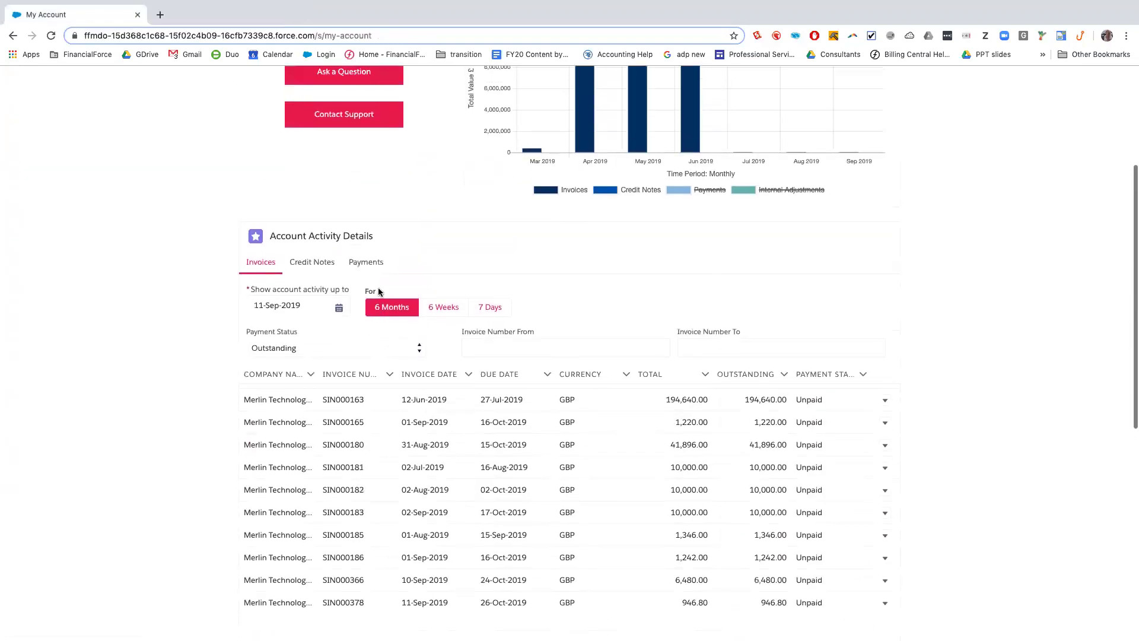
pyautogui.scroll(-2, 281, 351)
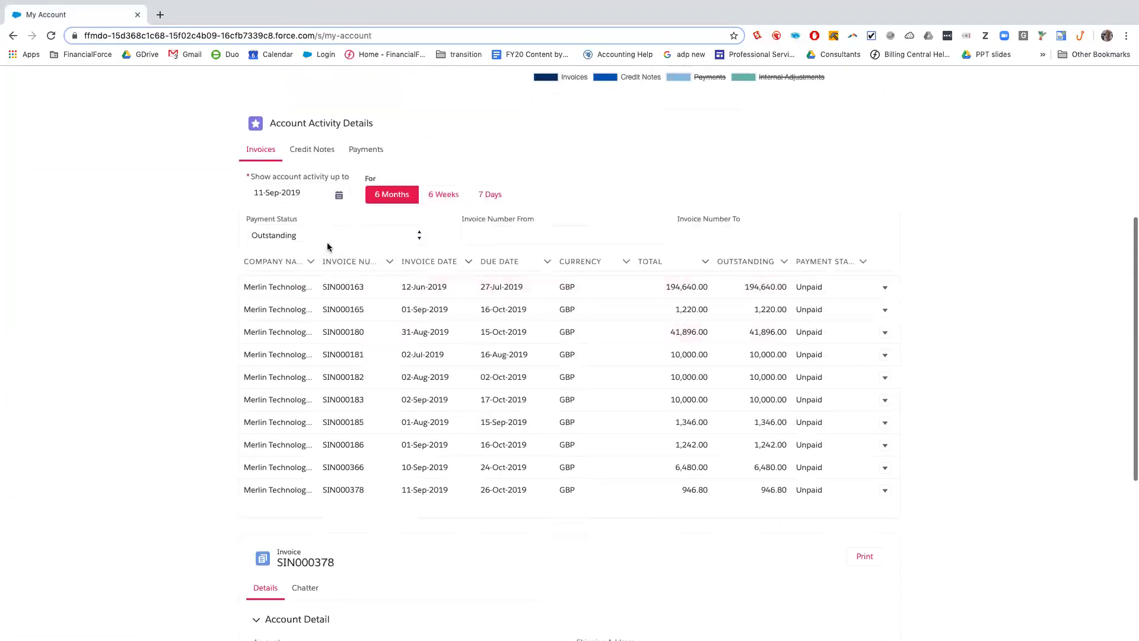
pyautogui.click(317, 236)
pyautogui.click(318, 202)
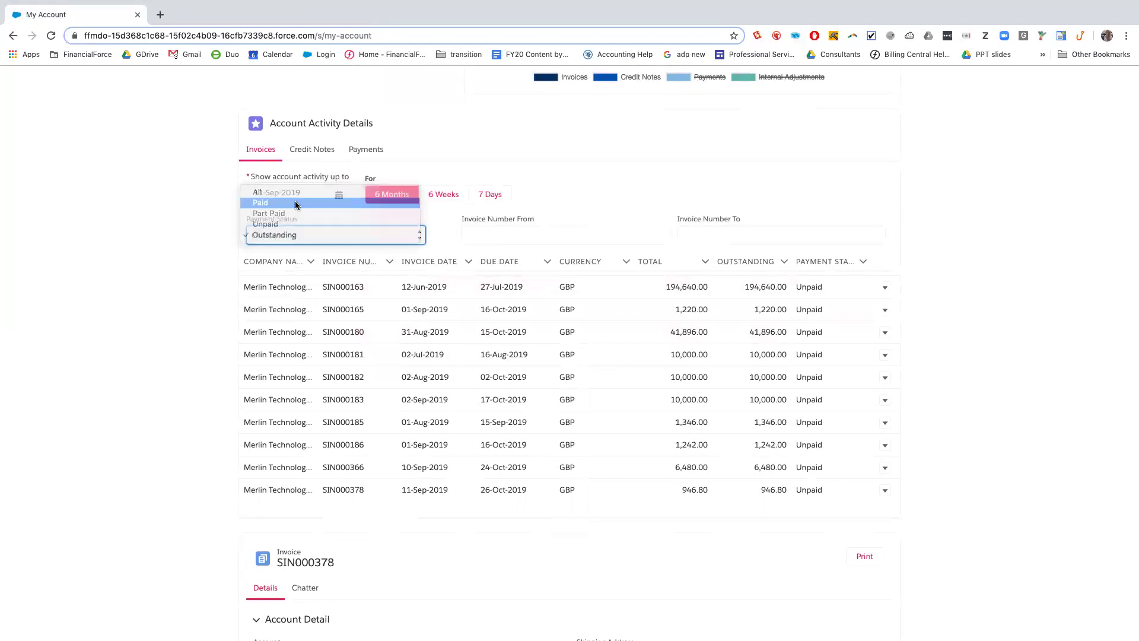